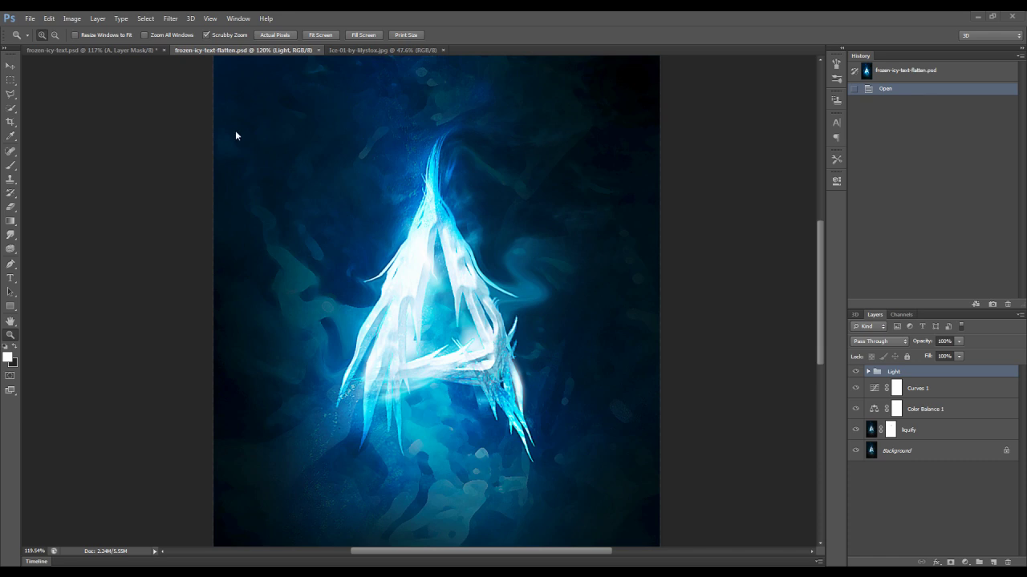
Step: Zoom the letter A poster out to 89.6%, then switch to the Ice-01-by-lilystox.jpg photo
left_click(105, 50)
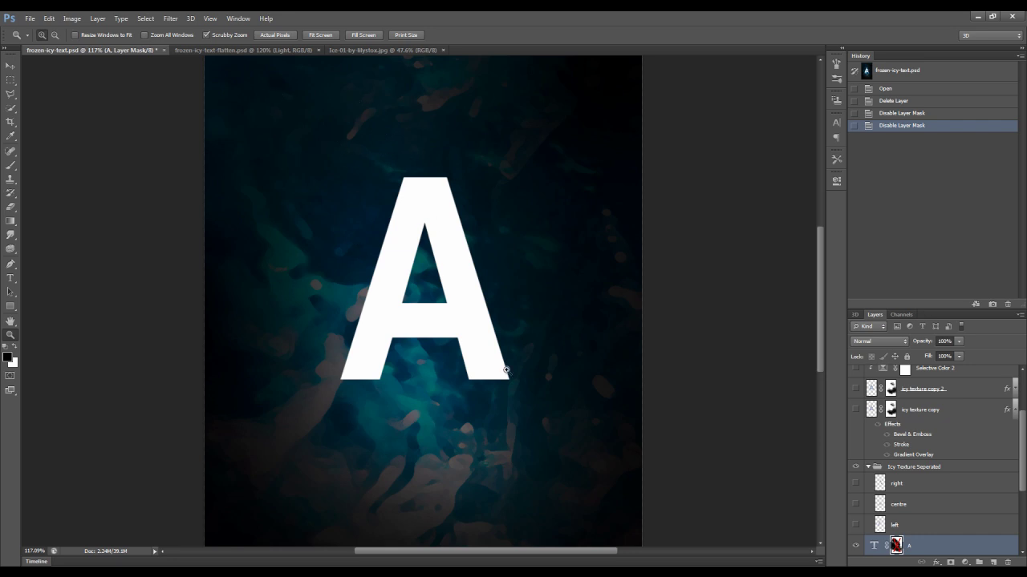
key("alt")
left_click_drag(464, 292, 465, 291)
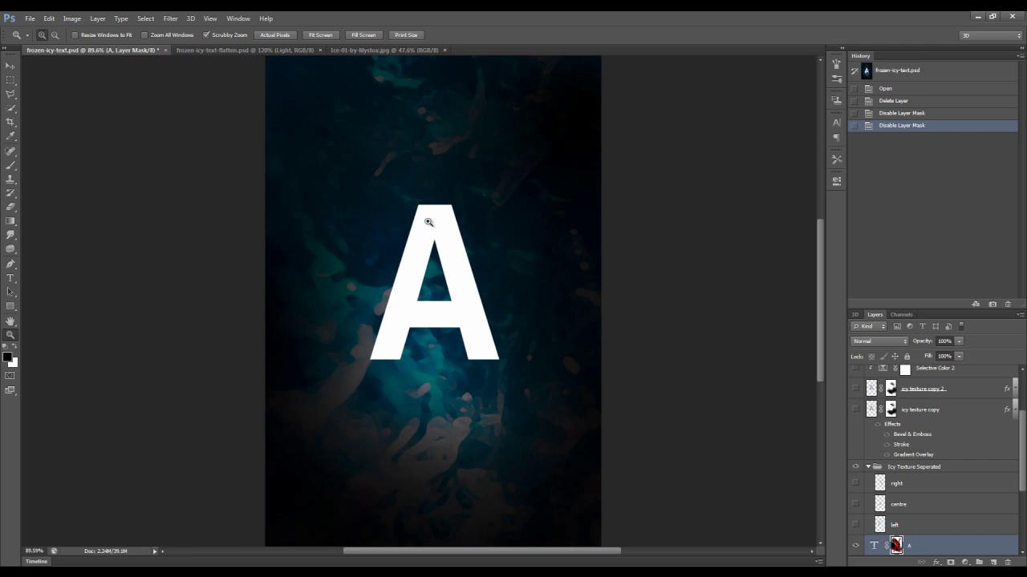
left_click(344, 51)
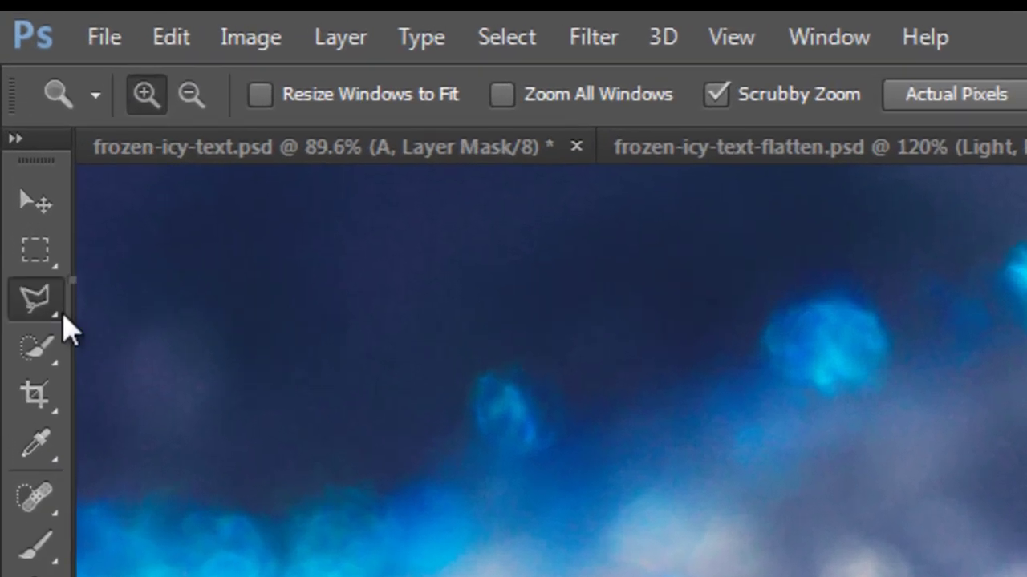
Step: Draw a thin sliver selection on the ice photo with the Polygonal Lasso, then return to frozen-icy-text.psd
left_click(57, 301)
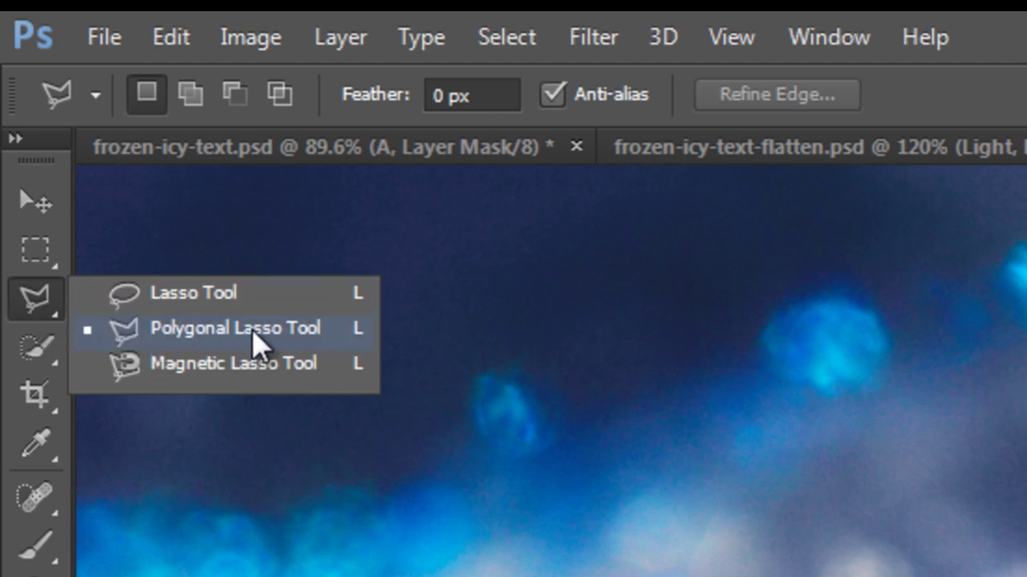
left_click(204, 329)
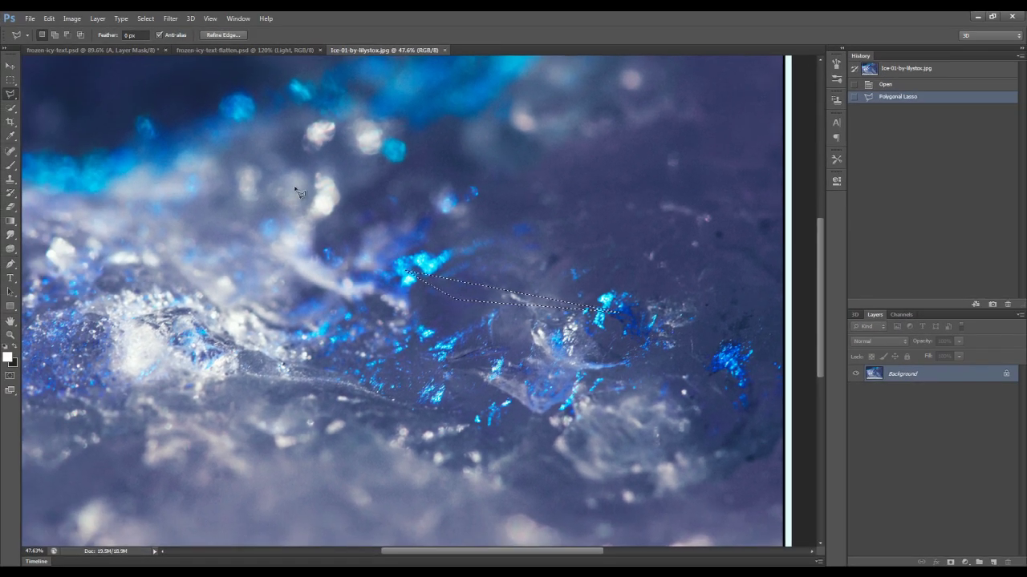
left_click(121, 52)
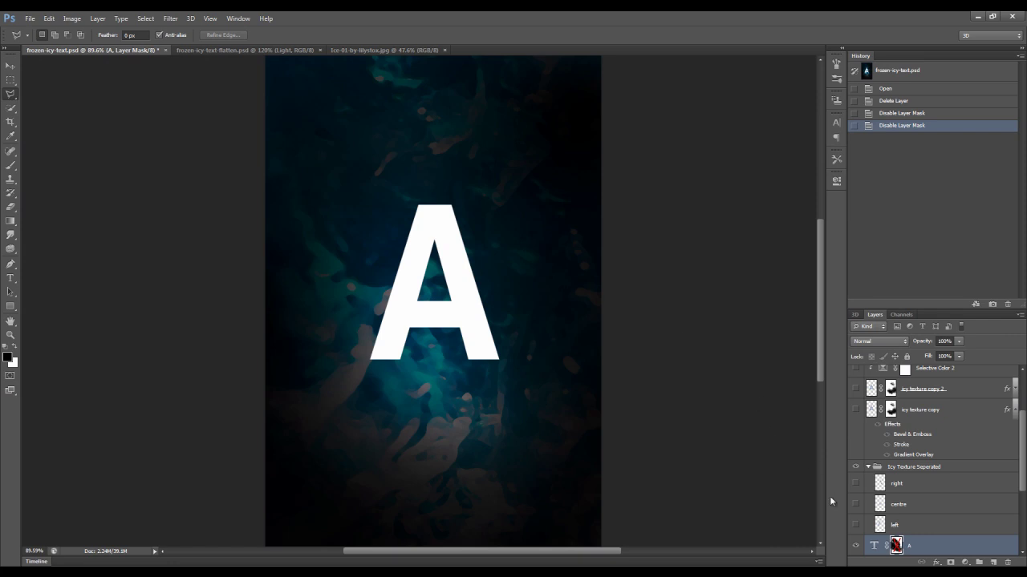
Step: Paste the ice sliver as a new layer, shrink it and move it over the A's apex
key("ctrl+v")
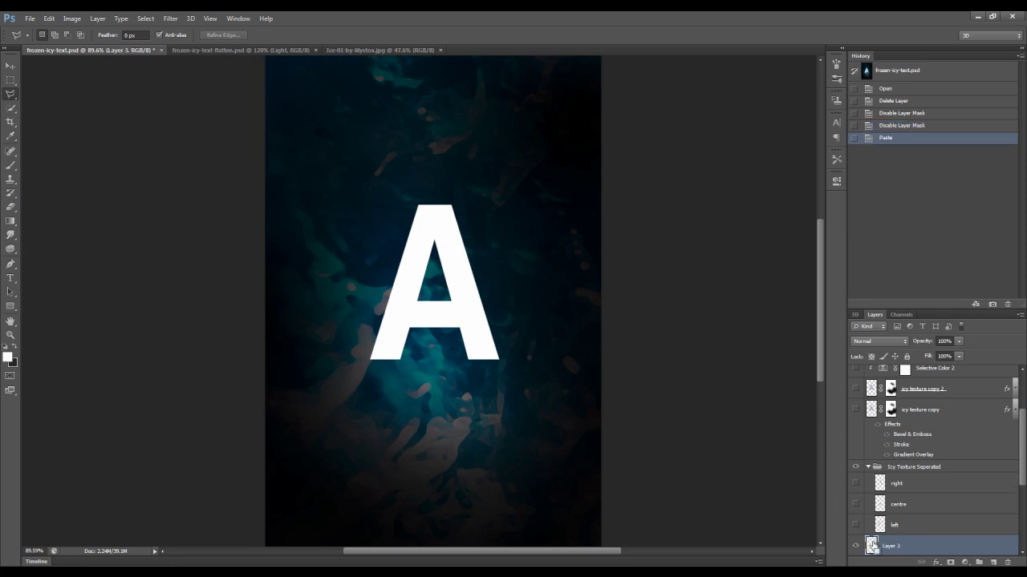
scroll(424, 311, "down", 2)
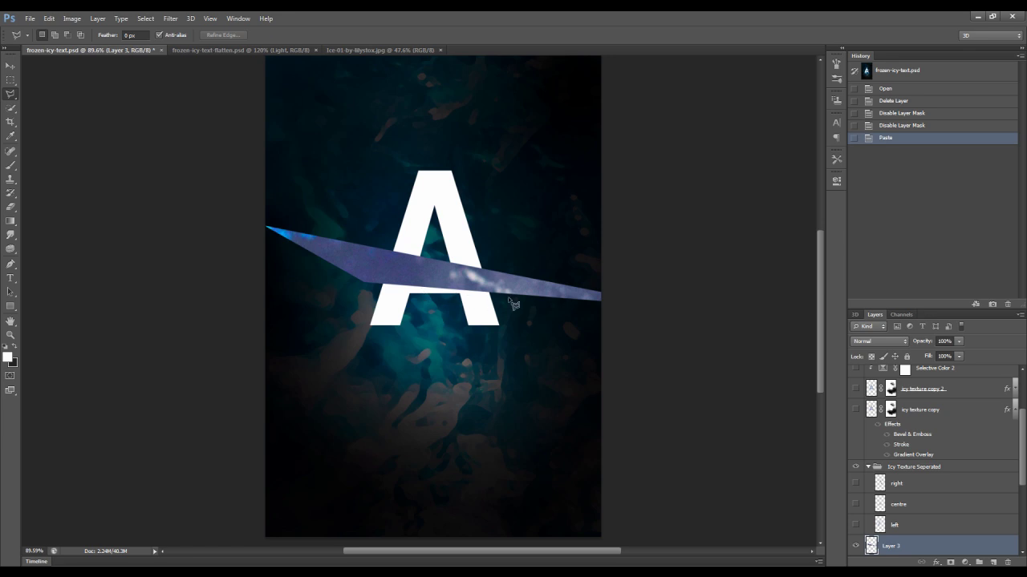
key("ctrl+t")
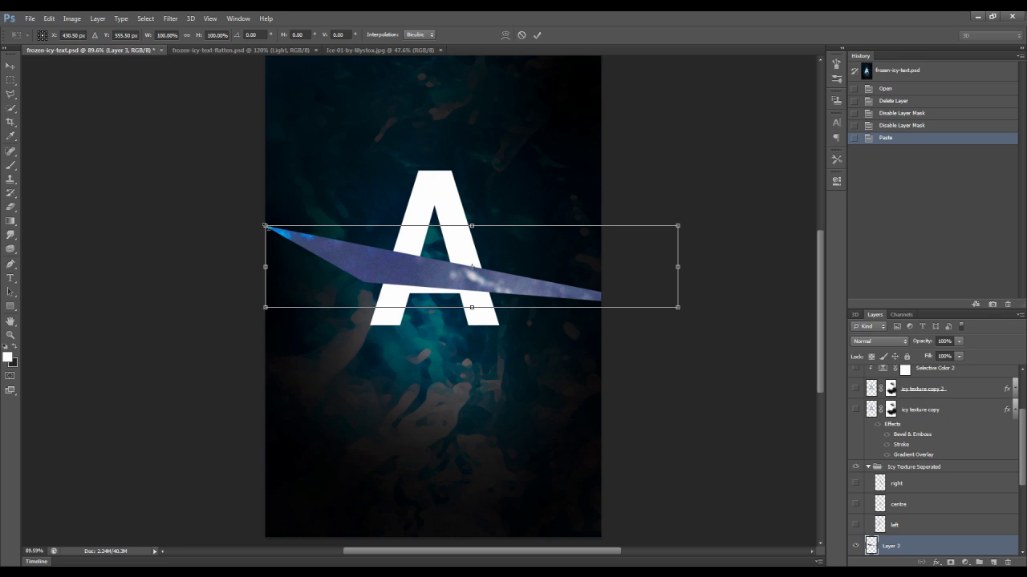
left_click_drag(267, 226, 432, 259)
left_click_drag(678, 311, 491, 306)
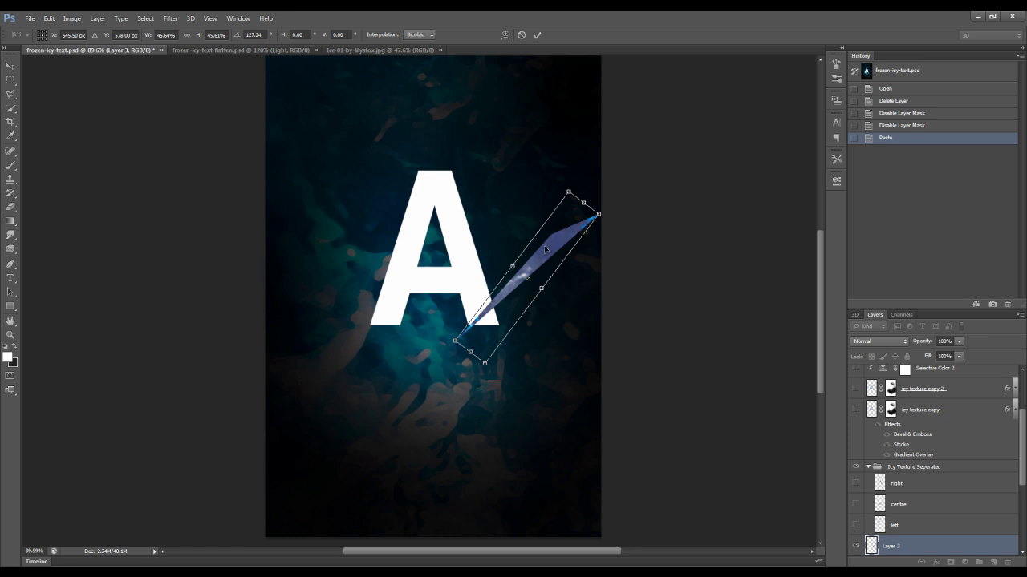
left_click_drag(545, 250, 418, 183)
Step: Scale the shard to about 32% and rotate it steeply along the A's left stroke
left_click_drag(474, 145, 452, 163)
mouse_move(423, 194)
left_mouse_down()
mouse_move(435, 182)
mouse_move(474, 186)
mouse_move(453, 174)
mouse_move(431, 184)
left_mouse_up()
left_click_drag(463, 149, 442, 135)
left_click_drag(431, 173, 431, 166)
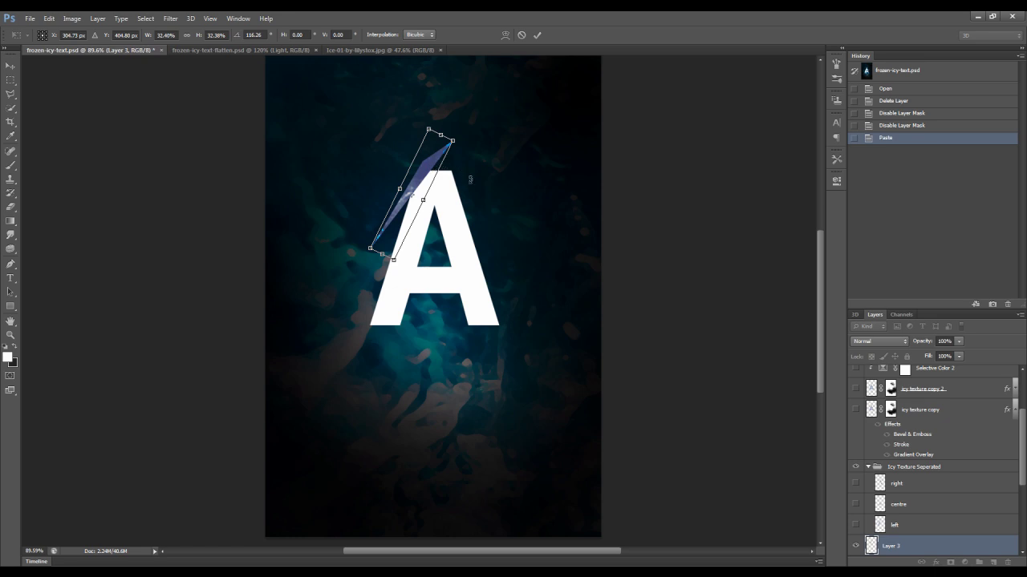
mouse_move(479, 201)
left_mouse_down()
mouse_move(502, 169)
mouse_move(437, 130)
mouse_move(379, 193)
mouse_move(393, 156)
mouse_move(499, 191)
mouse_move(479, 194)
left_mouse_up()
key("Return")
key("l")
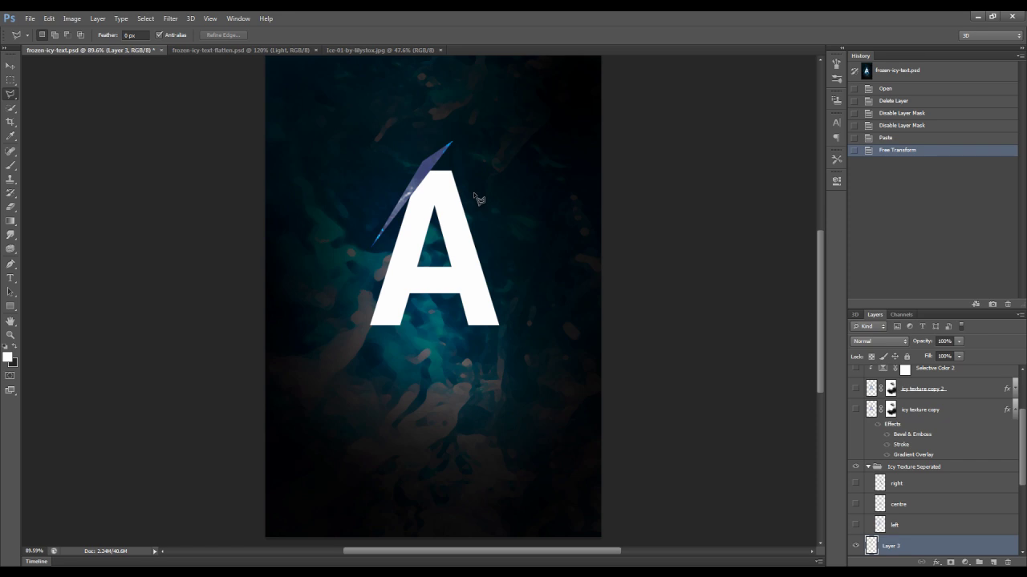
Step: Duplicate the shard and scale, tilt and reposition the copy beside the original atop the A
key("ctrl+j")
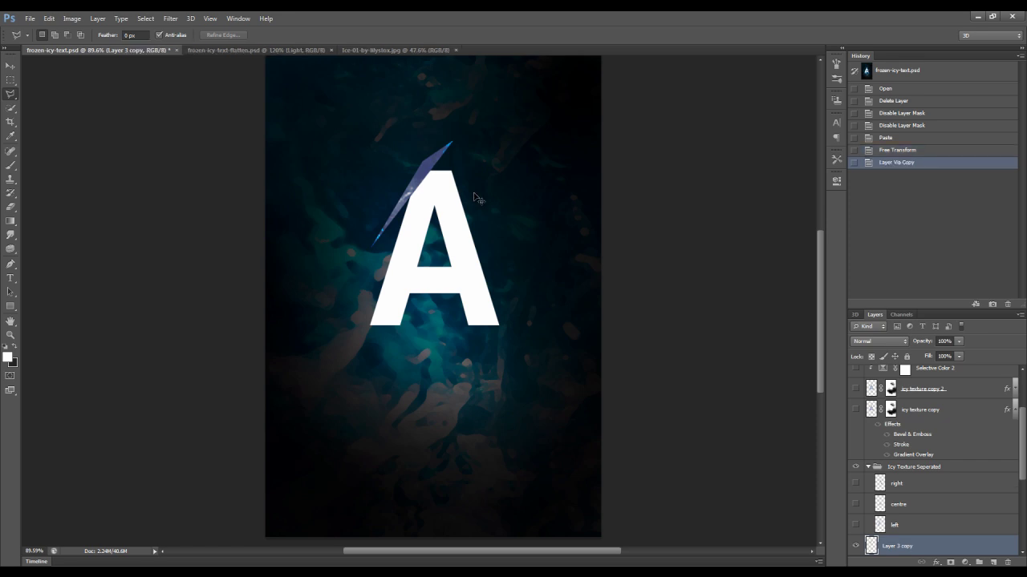
key("ctrl+t")
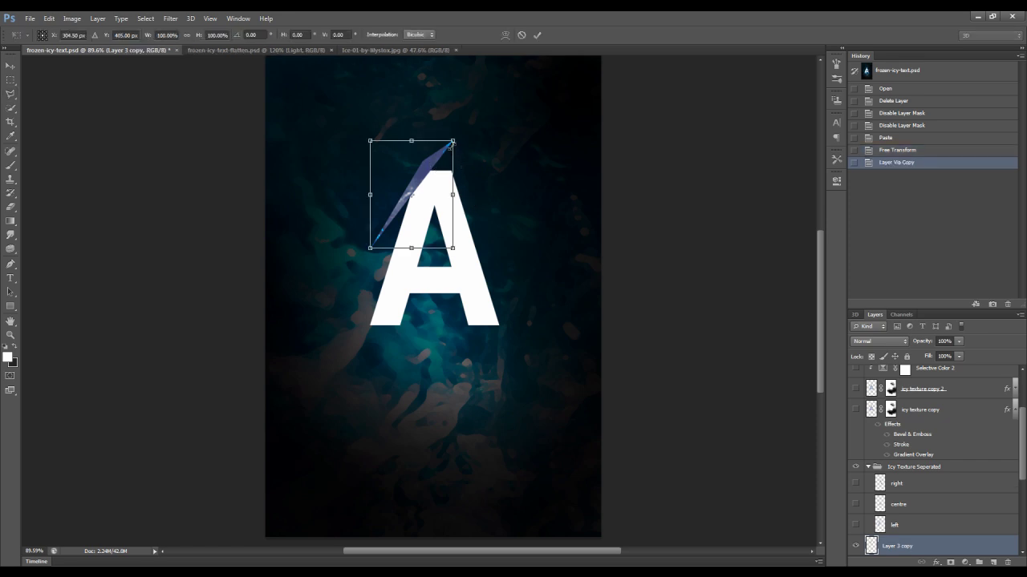
left_click_drag(454, 141, 491, 145)
left_click_drag(425, 174, 443, 165)
left_click_drag(494, 197, 494, 193)
left_click_drag(436, 138, 436, 154)
left_click_drag(495, 175, 495, 183)
left_click_drag(434, 169, 439, 162)
key("Return")
key("l")
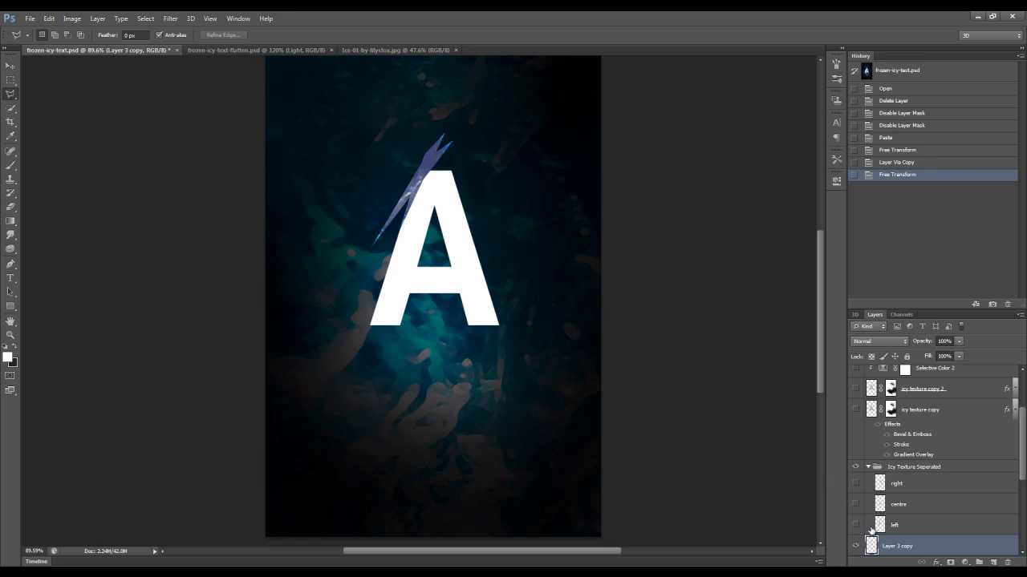
Step: Add a third shard copy, shrunk and tilted the other way, completing the cluster
key("ctrl+j")
key("ctrl+t")
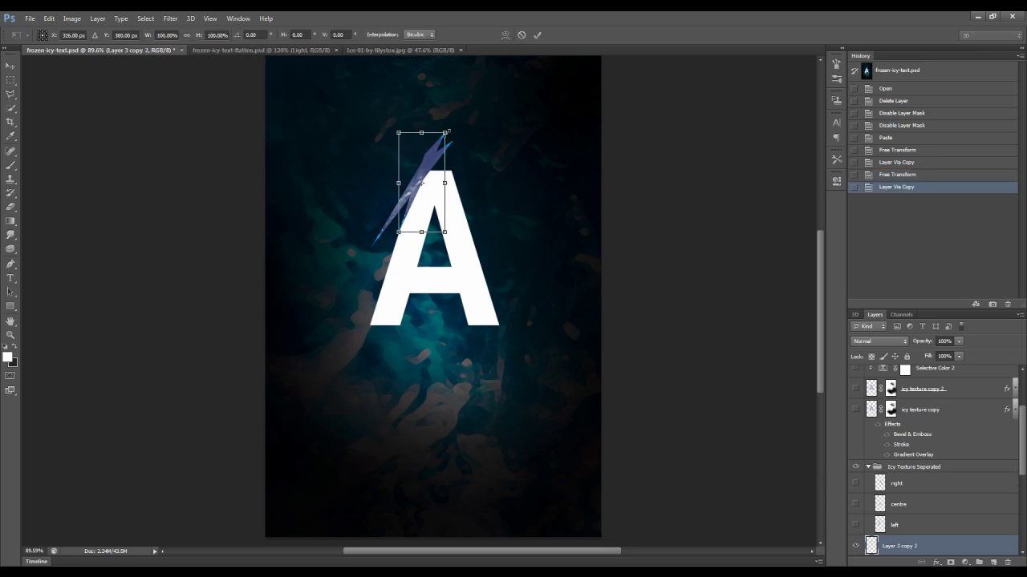
left_click_drag(450, 128, 424, 185)
left_click_drag(469, 232, 467, 211)
left_click_drag(422, 183, 424, 183)
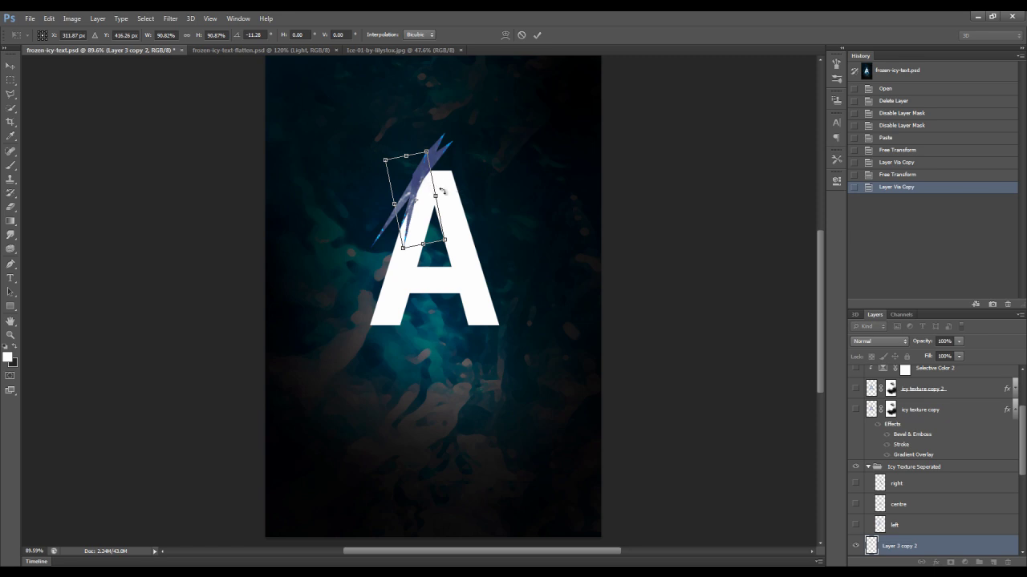
key("l")
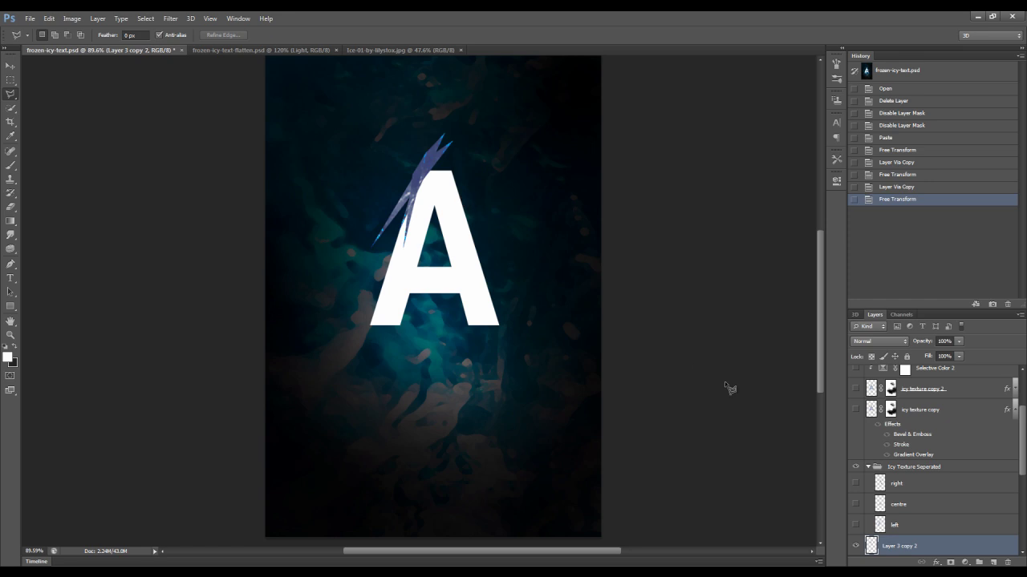
scroll(925, 508, "down", 3)
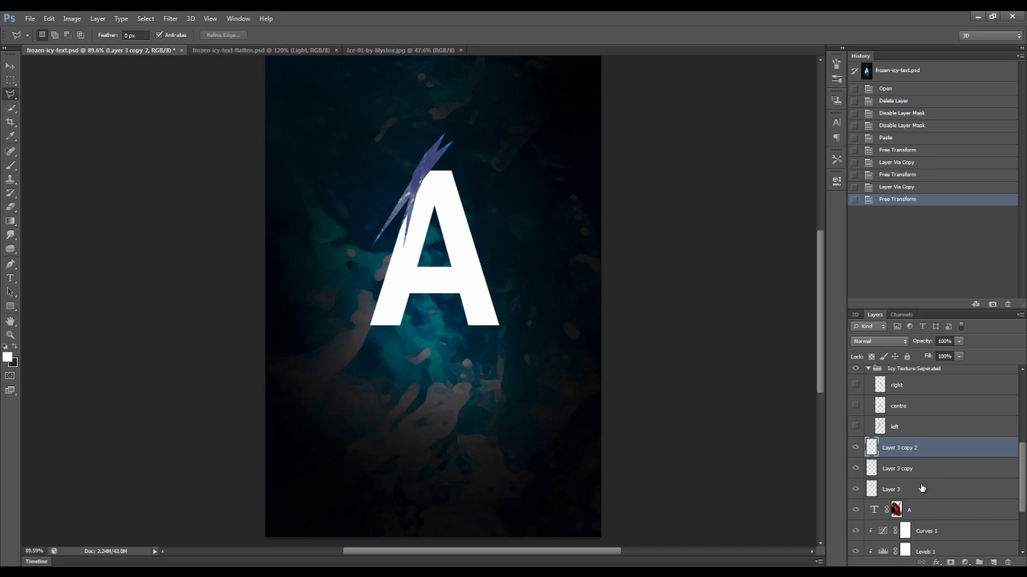
Step: Select the three shard layers and merge them into Layer 3 copy 2
left_click(921, 487, "shift")
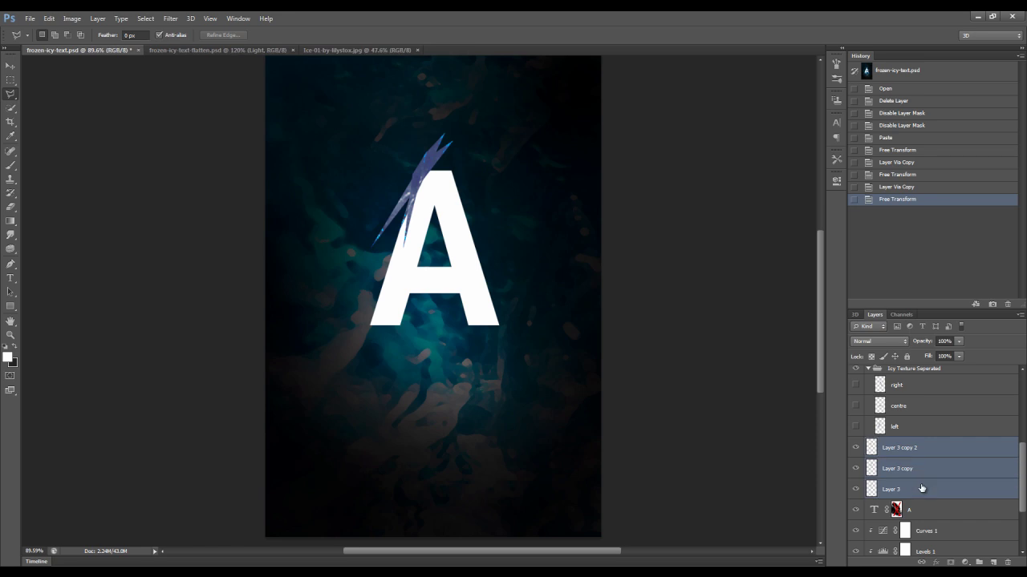
right_click(944, 449)
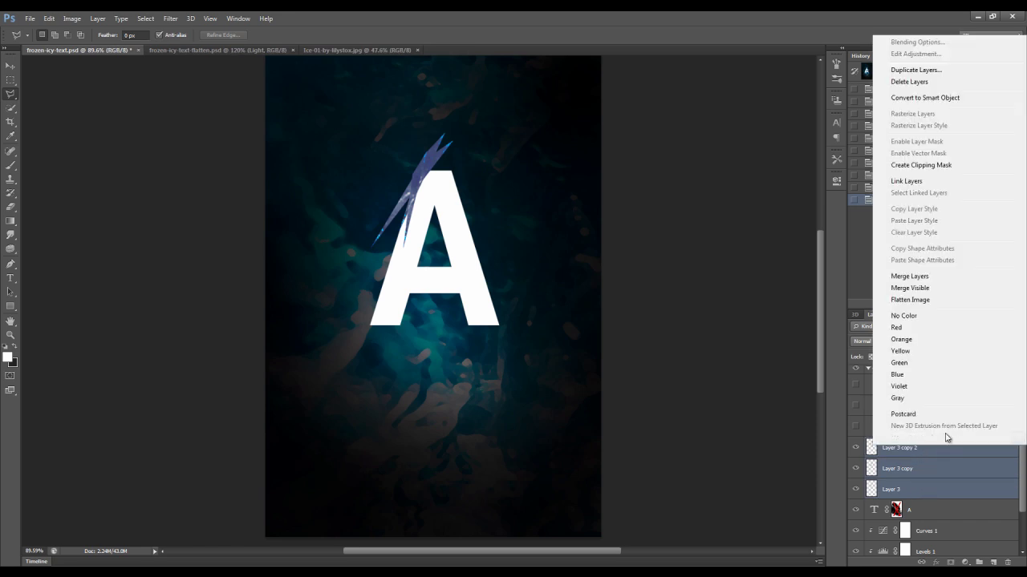
left_click(926, 277)
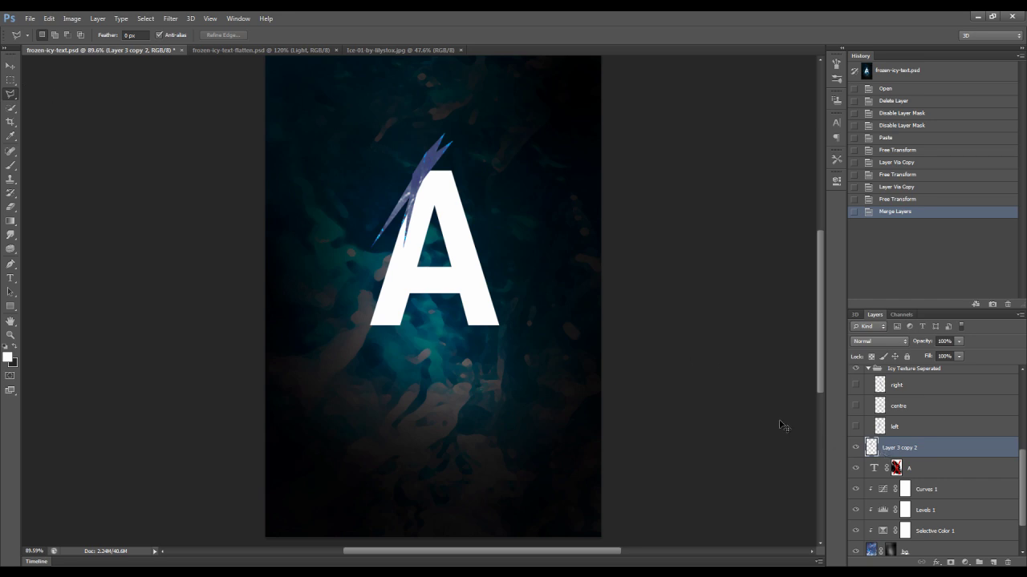
Step: Duplicate the merged shard, shrink and rotate it, and nudge it down the A's left stroke
key("ctrl+j")
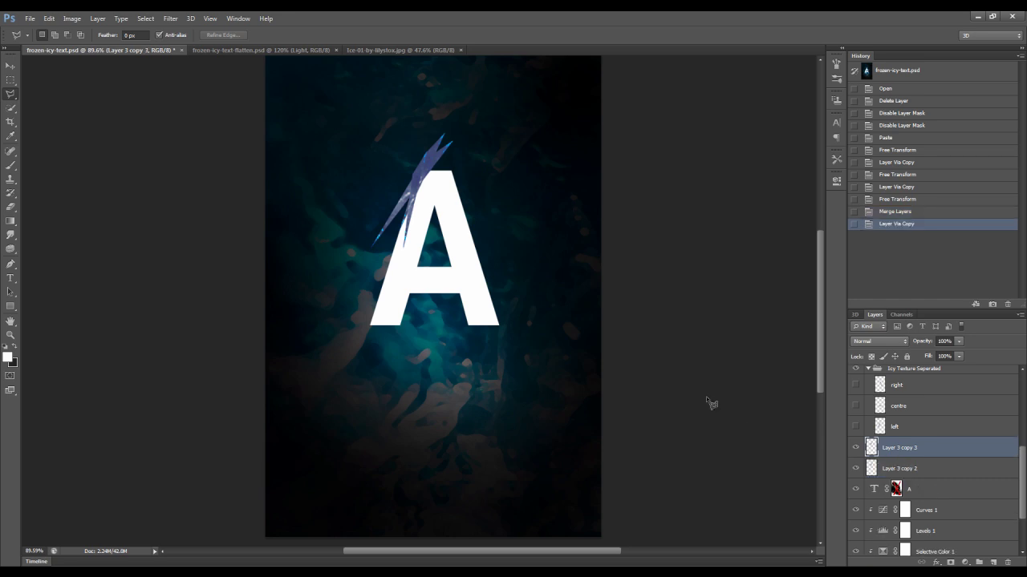
key("ctrl+t")
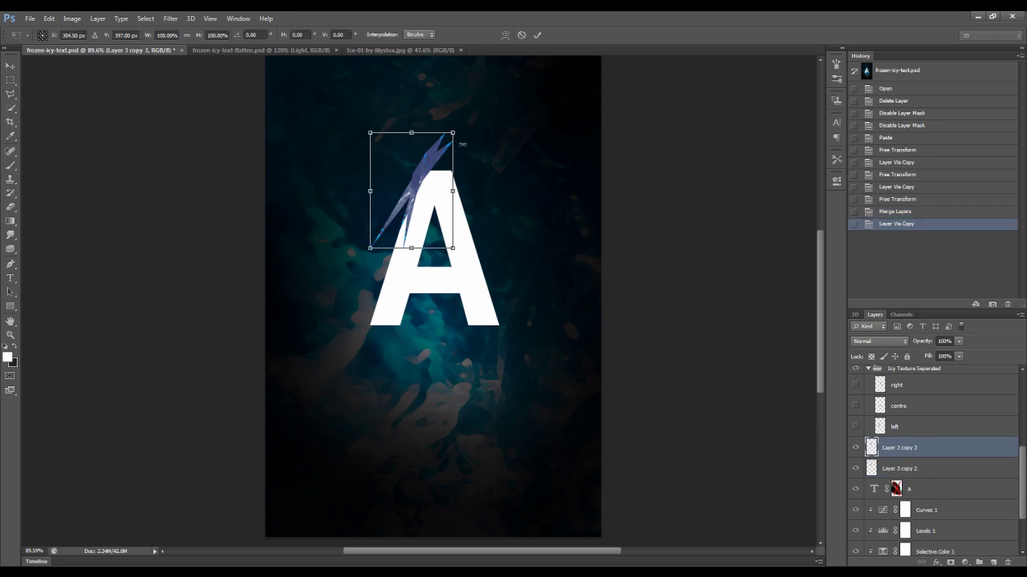
left_click_drag(452, 132, 414, 186)
left_click_drag(476, 235, 422, 215)
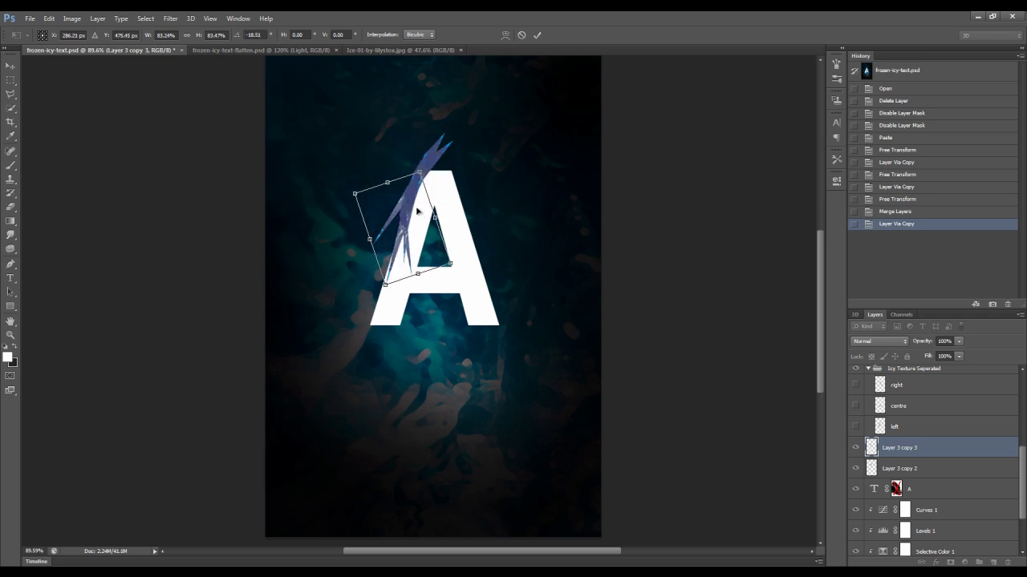
key("Return")
key("l")
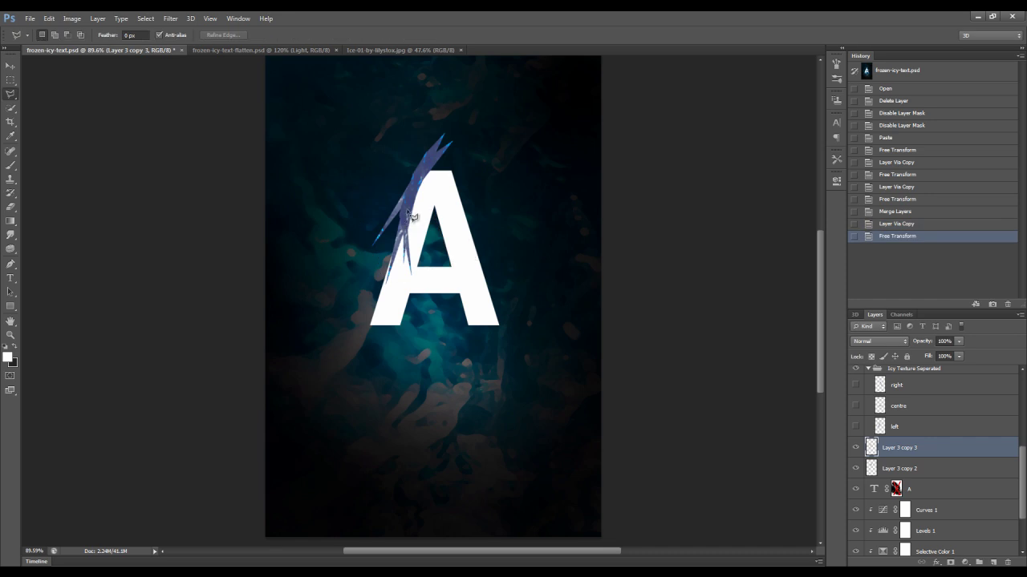
left_click(10, 65)
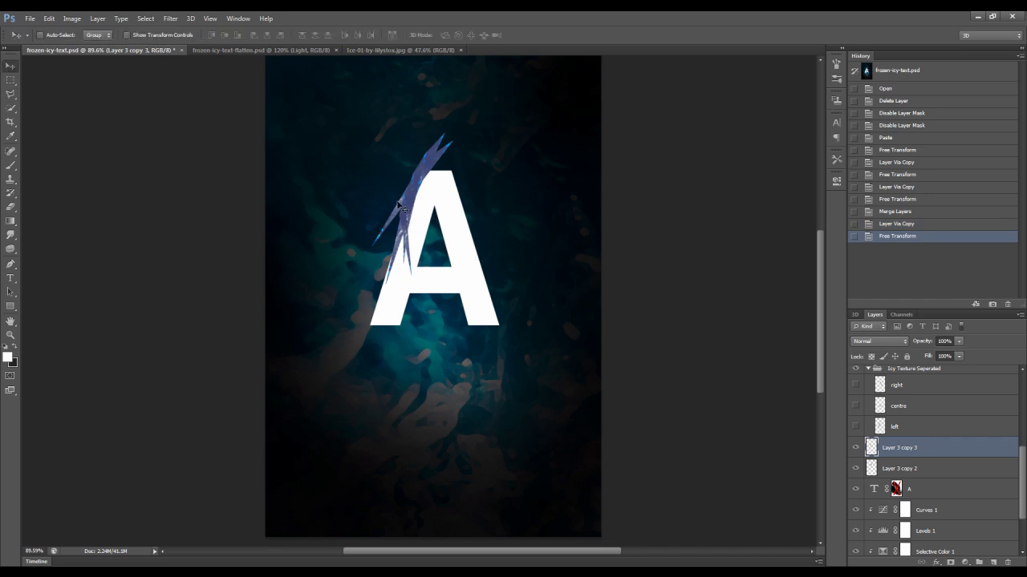
left_click_drag(401, 206, 399, 209)
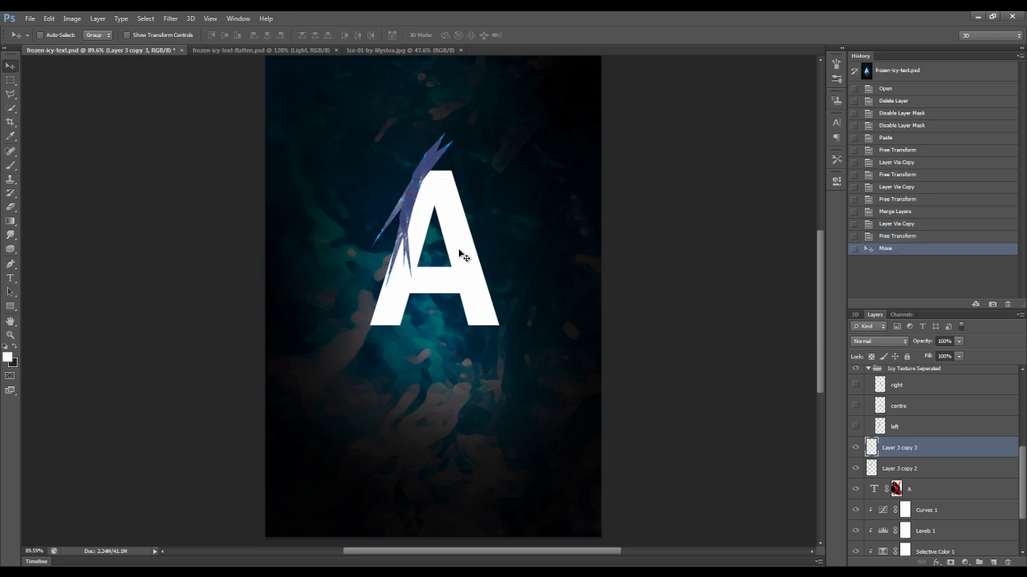
Step: Add a second shard copy lower on the left stroke, rotated about nine degrees
key("ctrl+j")
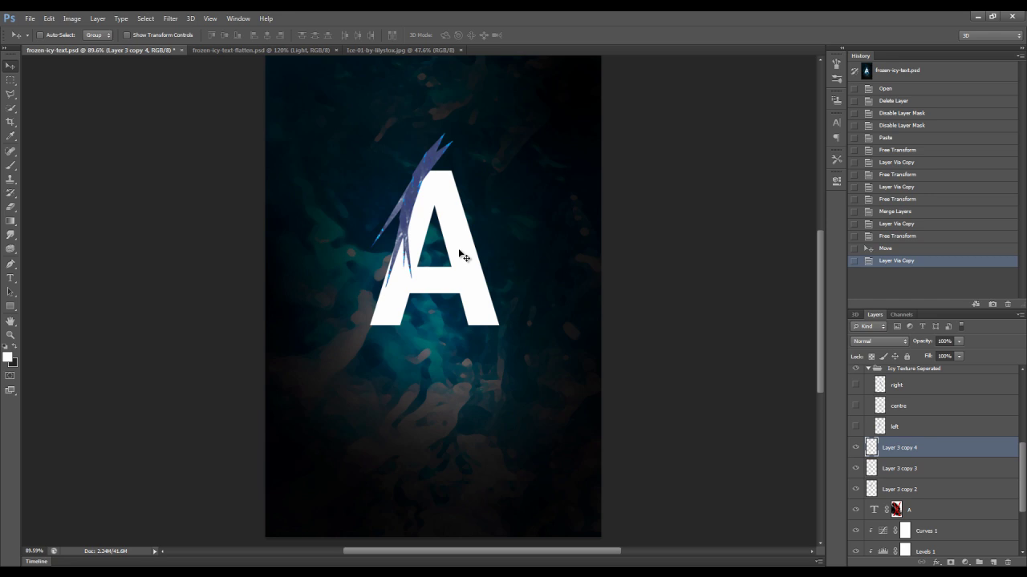
key("ctrl+t")
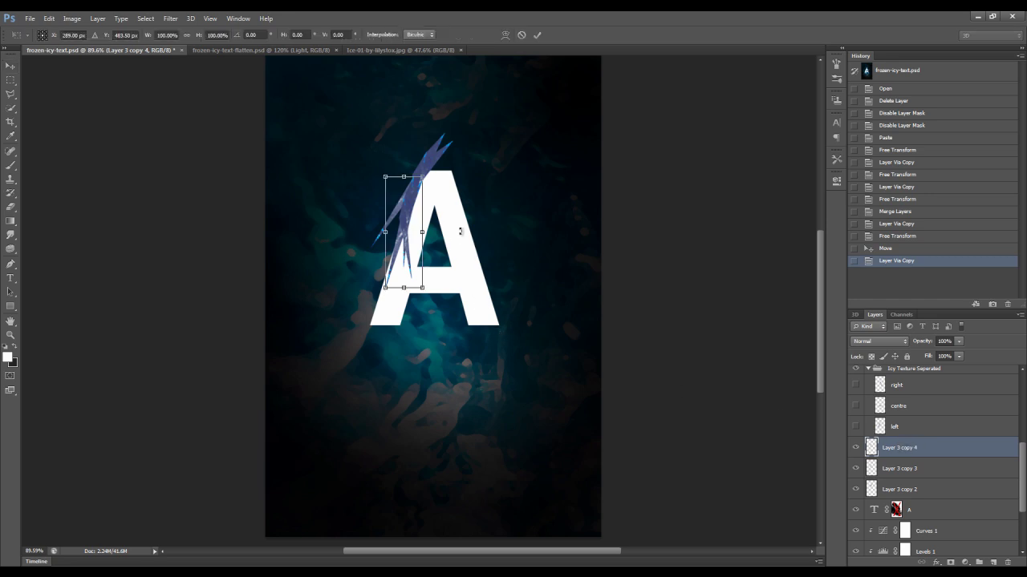
left_click_drag(461, 206, 449, 270)
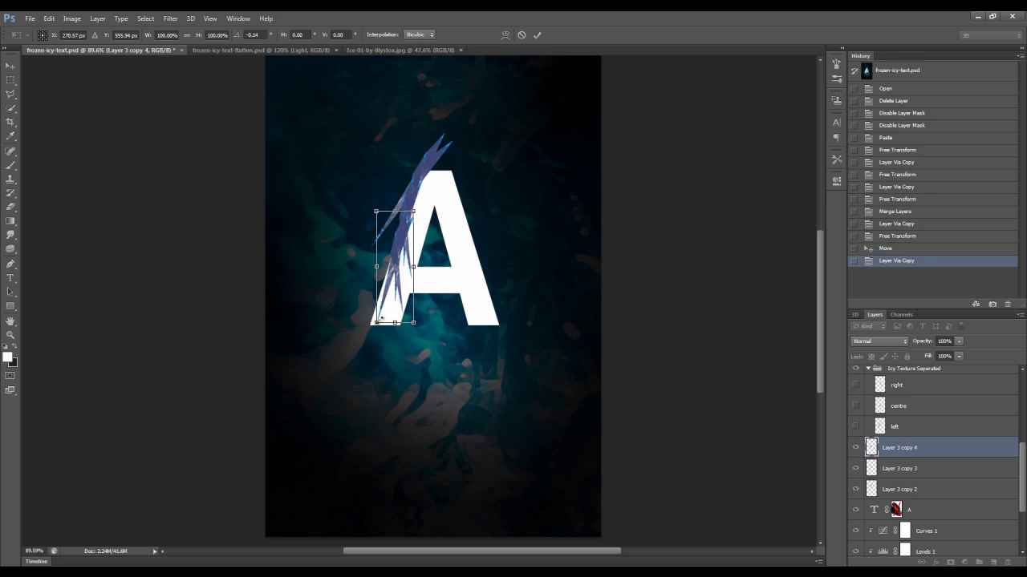
key("Return")
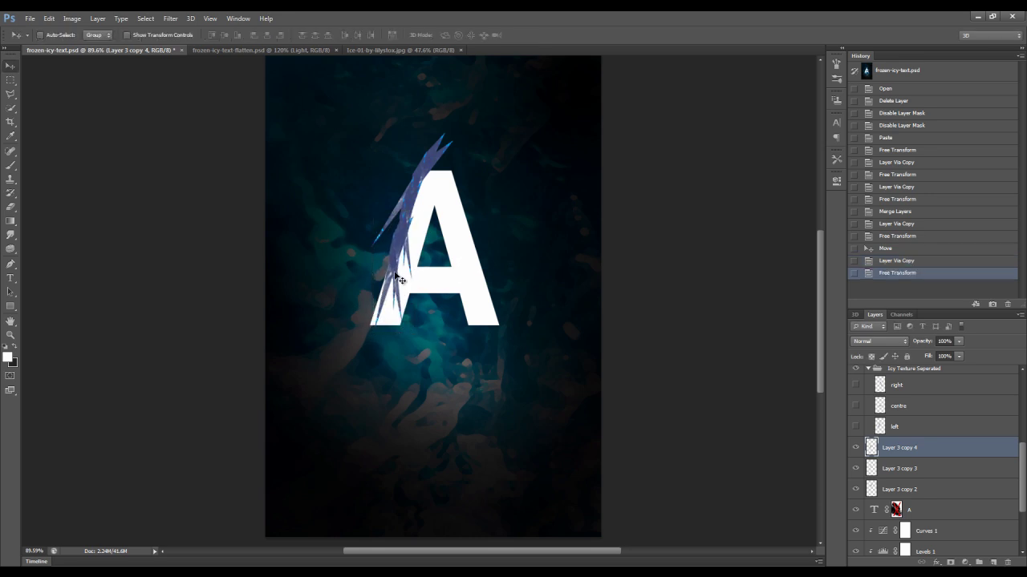
left_click_drag(398, 278, 395, 298)
key("ctrl+t")
left_click_drag(464, 310, 469, 321)
key("Return")
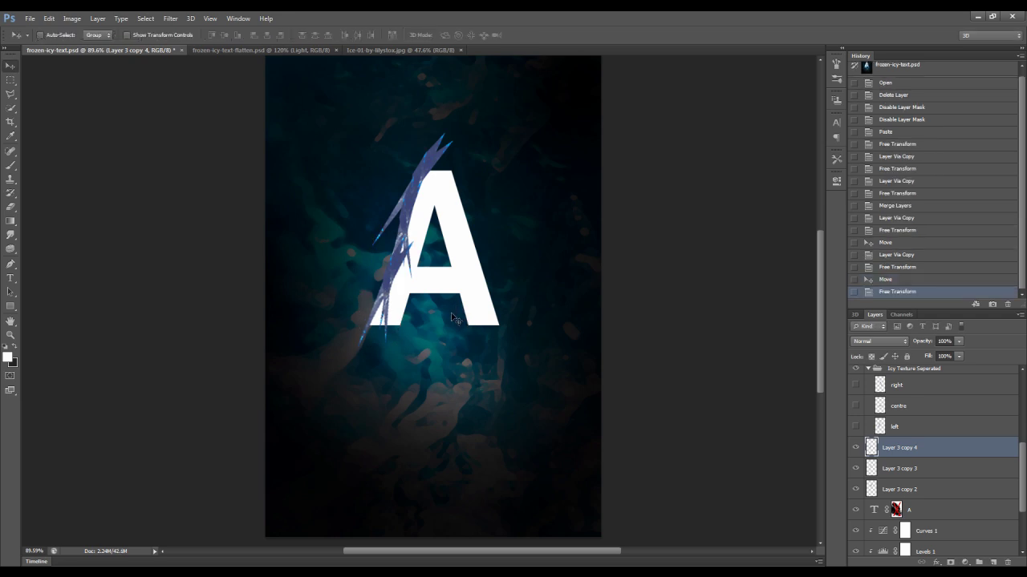
left_click_drag(403, 262, 397, 265)
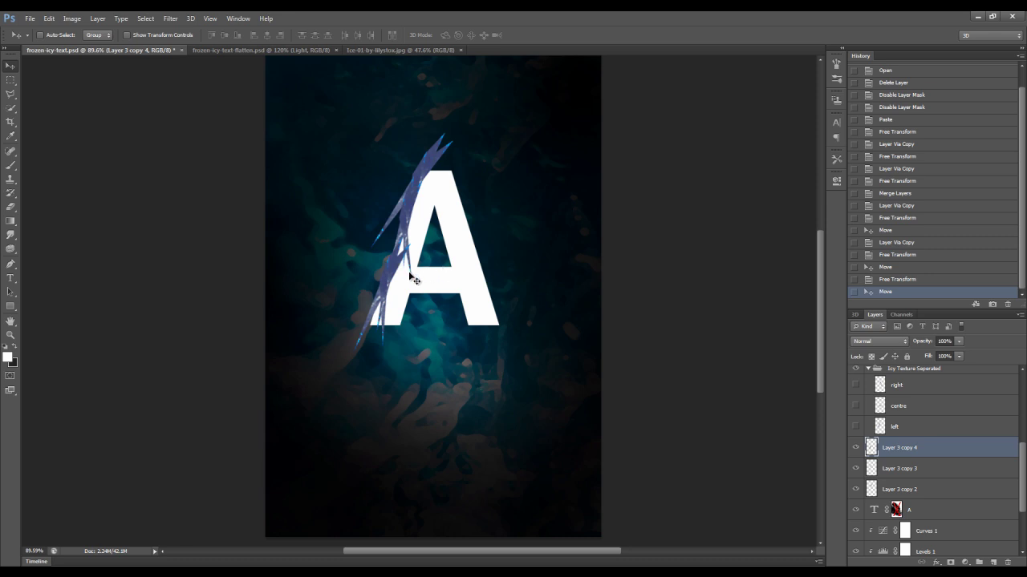
Step: Add a third rotated shard copy further up the left stroke
key("ctrl+j")
key("ctrl+t")
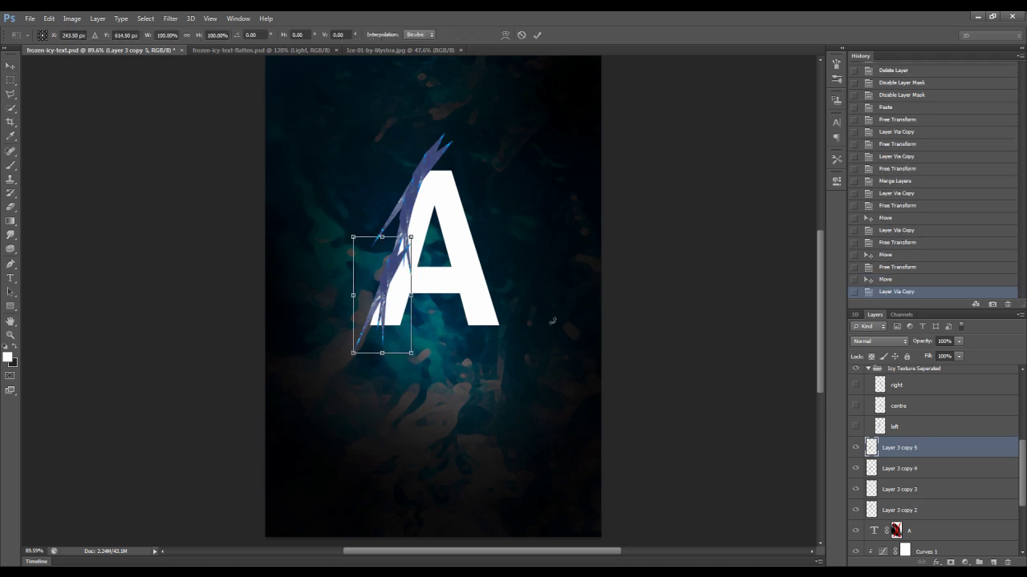
left_click_drag(549, 279, 459, 210)
left_click_drag(397, 292, 443, 311)
left_click_drag(388, 259, 401, 218)
key("Return")
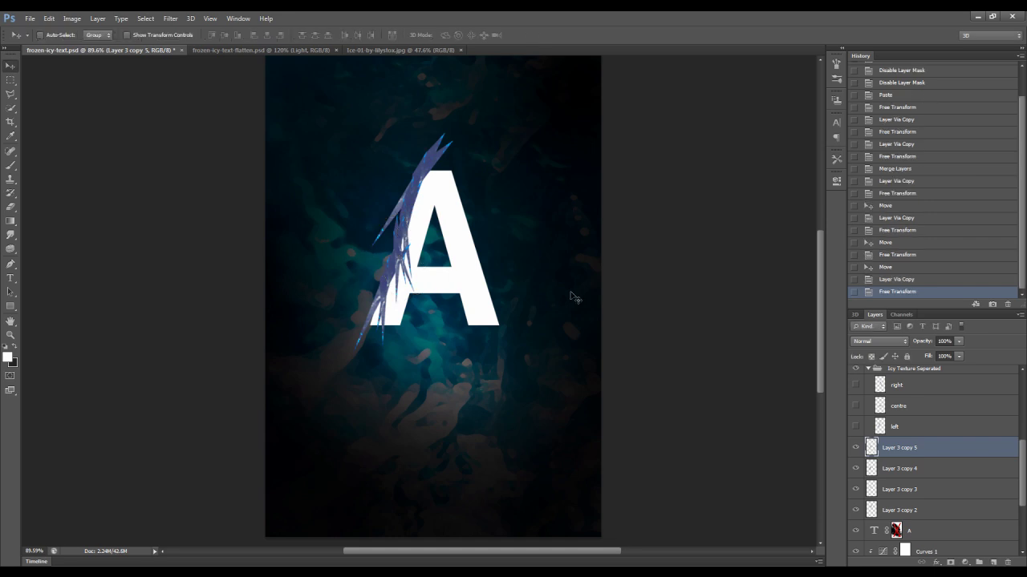
Step: Hide Layer 3 copy 2 through copy 5
left_click(855, 448)
left_click(855, 469)
left_click(855, 490)
left_click(855, 510)
scroll(933, 494, "up", 1)
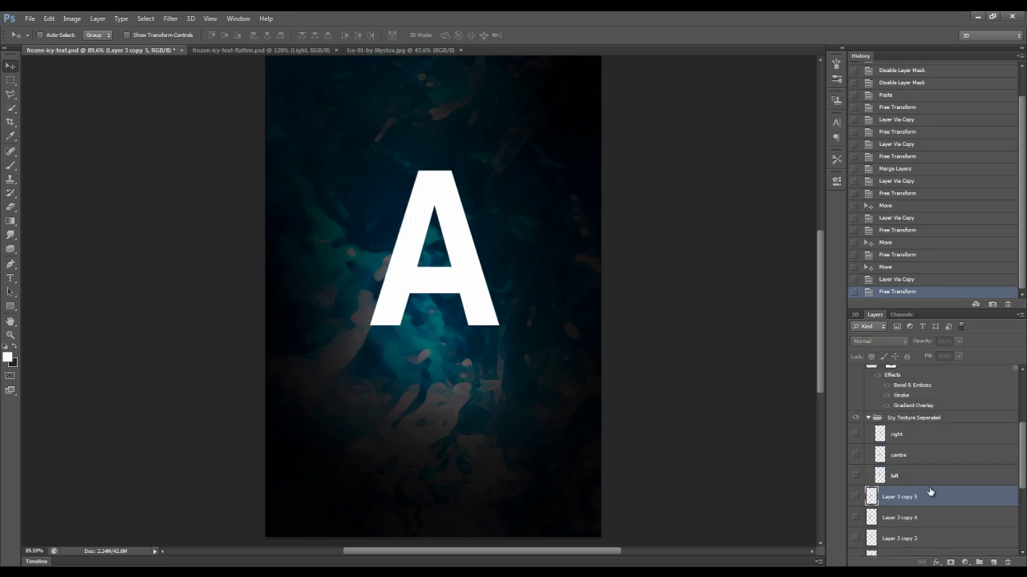
Step: Show the left and centre Icy Texture Seperated layers, keep right hidden, and select centre
left_click(856, 476)
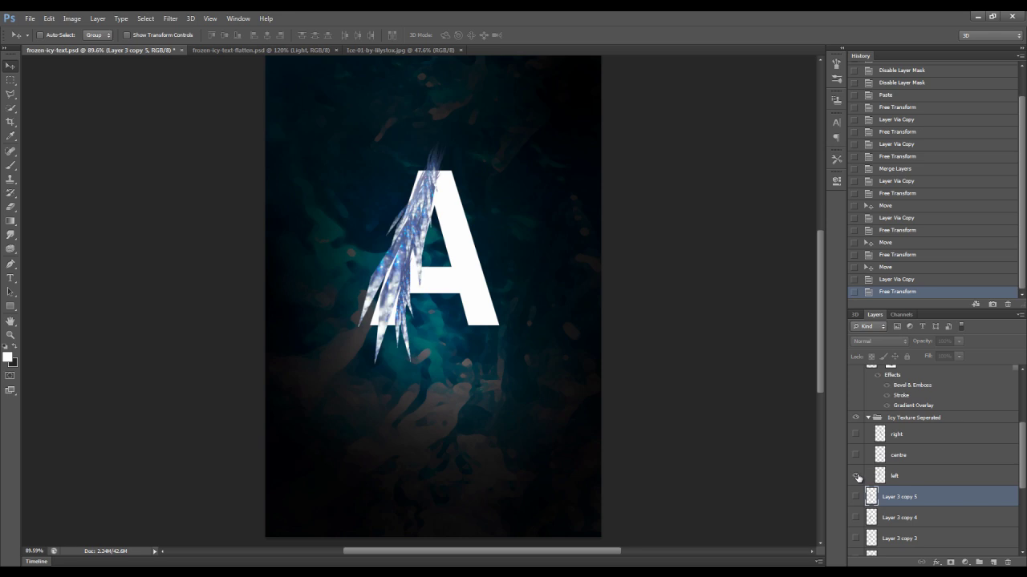
left_click(855, 457)
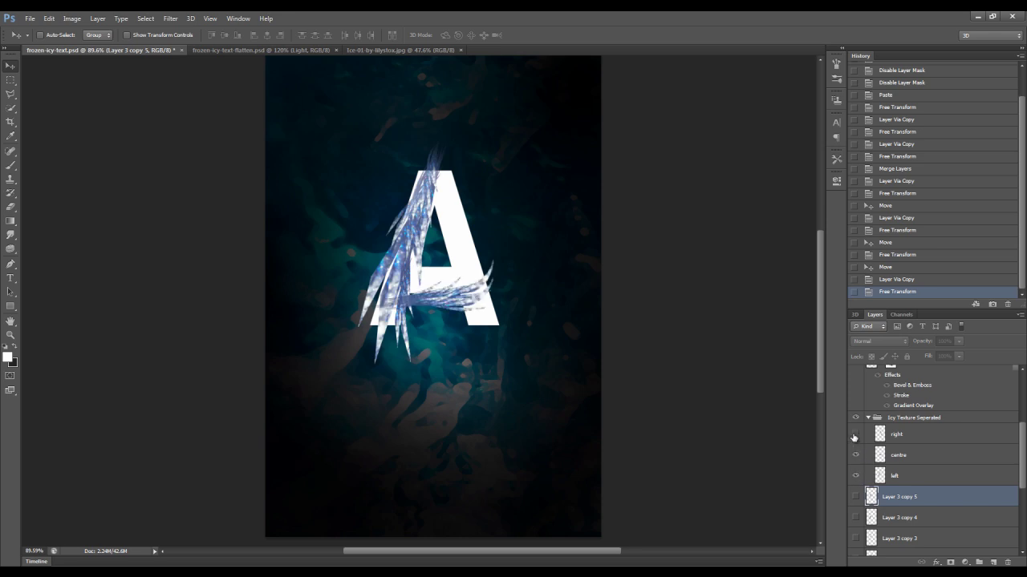
left_click(855, 435)
left_click(855, 434)
left_click(886, 459)
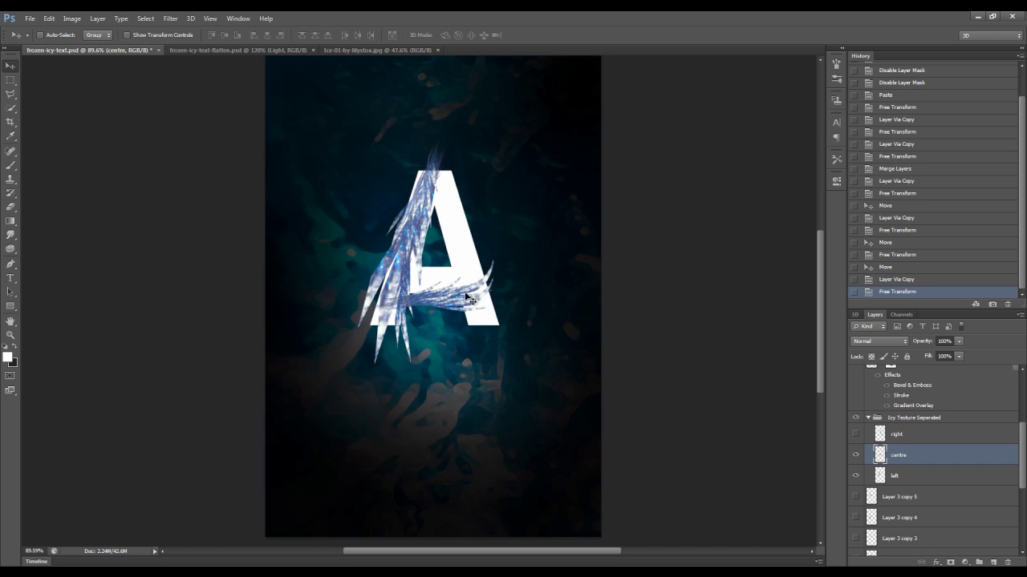
Step: Warp the centre ice texture to stretch along the crossbar toward the A's right leg
key("ctrl+t")
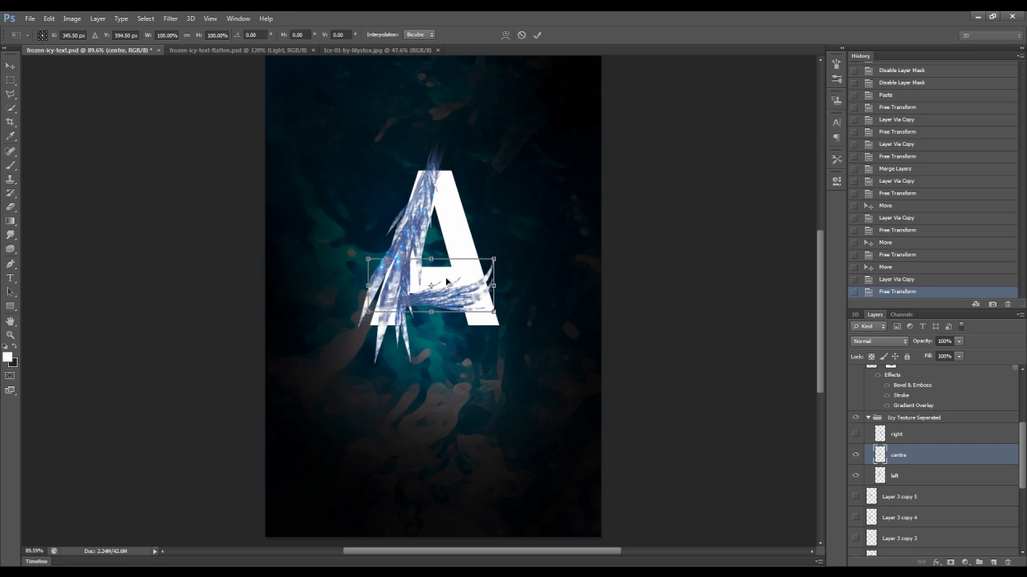
right_click(449, 285)
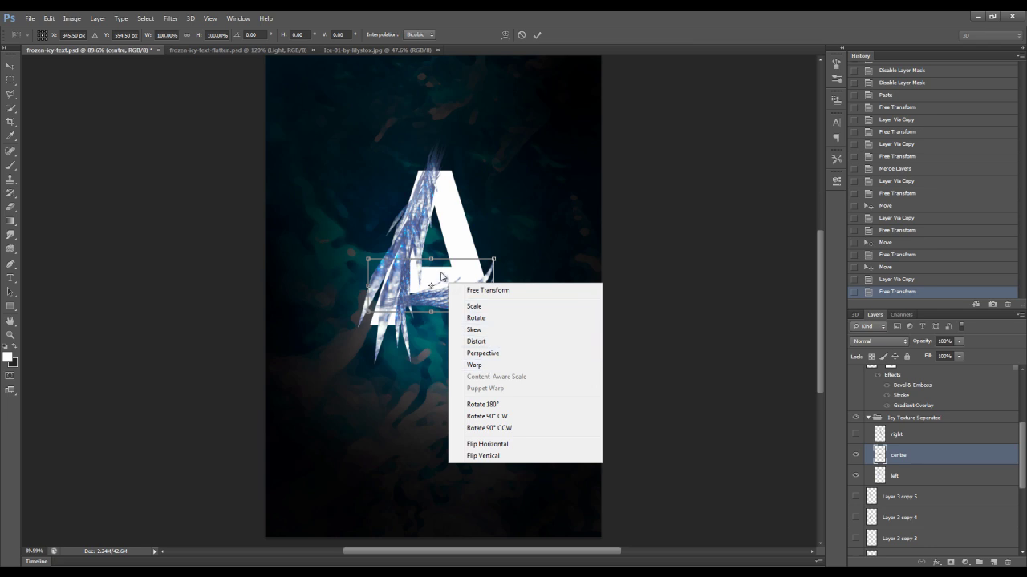
left_click(487, 365)
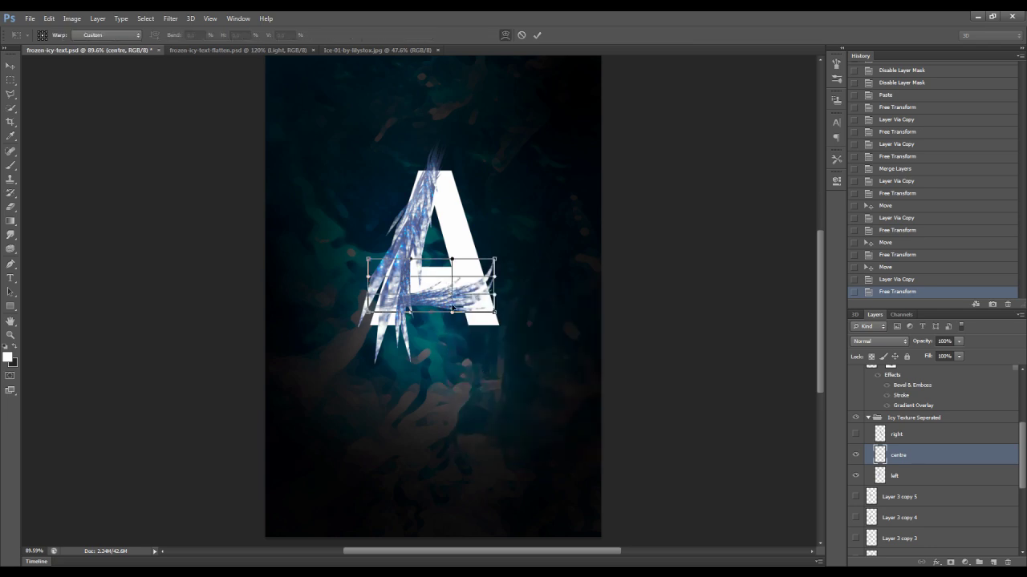
left_click_drag(447, 289, 468, 286)
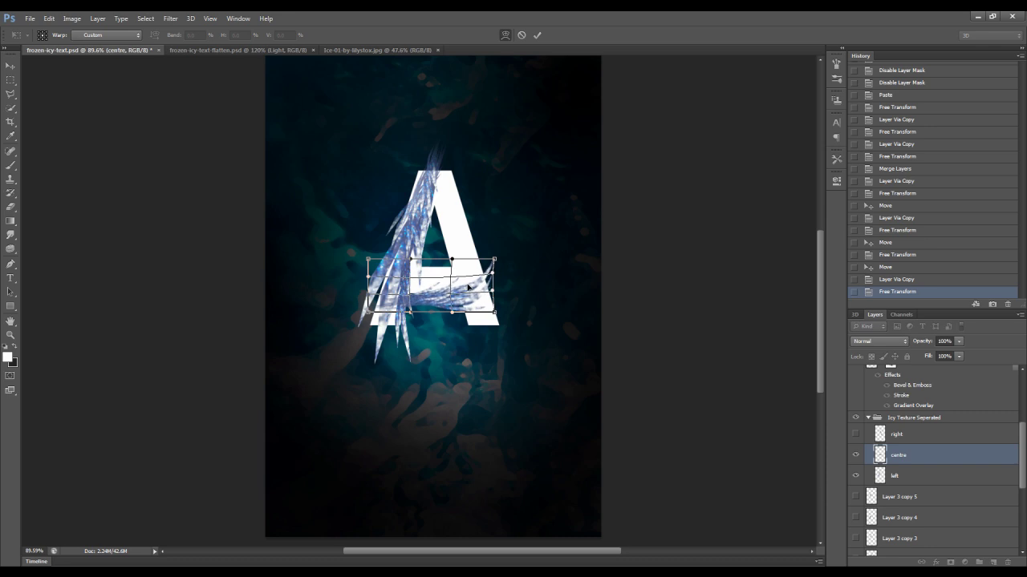
key("Return")
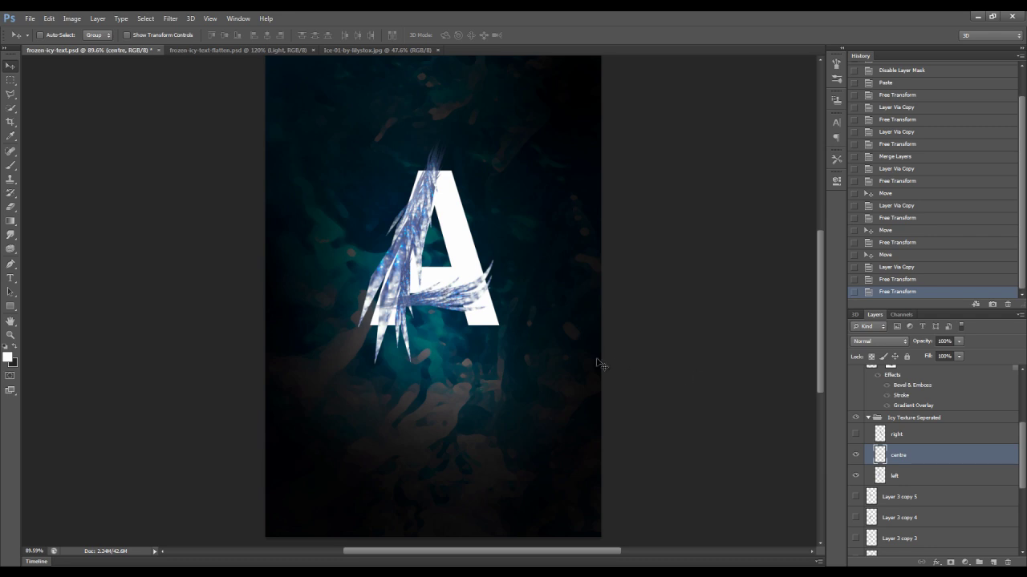
Step: Make the right ice texture layer visible so shards cover the A's right leg
left_click(855, 435)
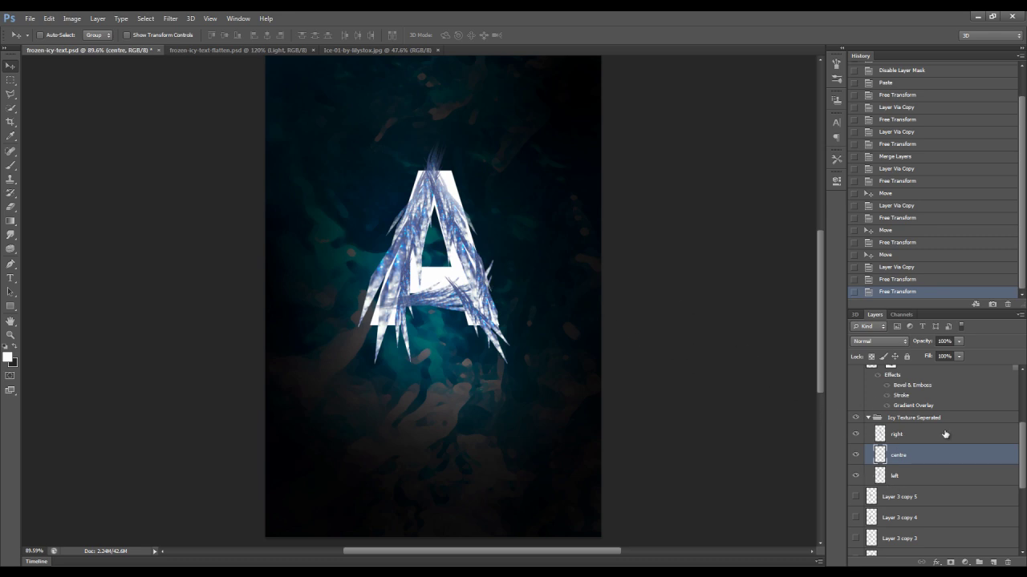
scroll(937, 433, "down", 2)
scroll(915, 433, "up", 1)
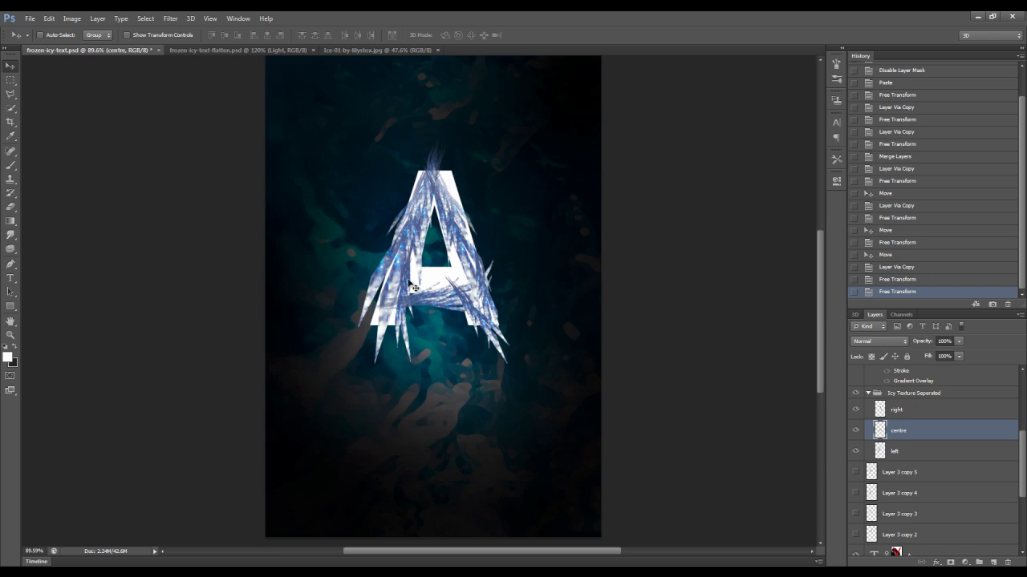
scroll(930, 479, "down", 2)
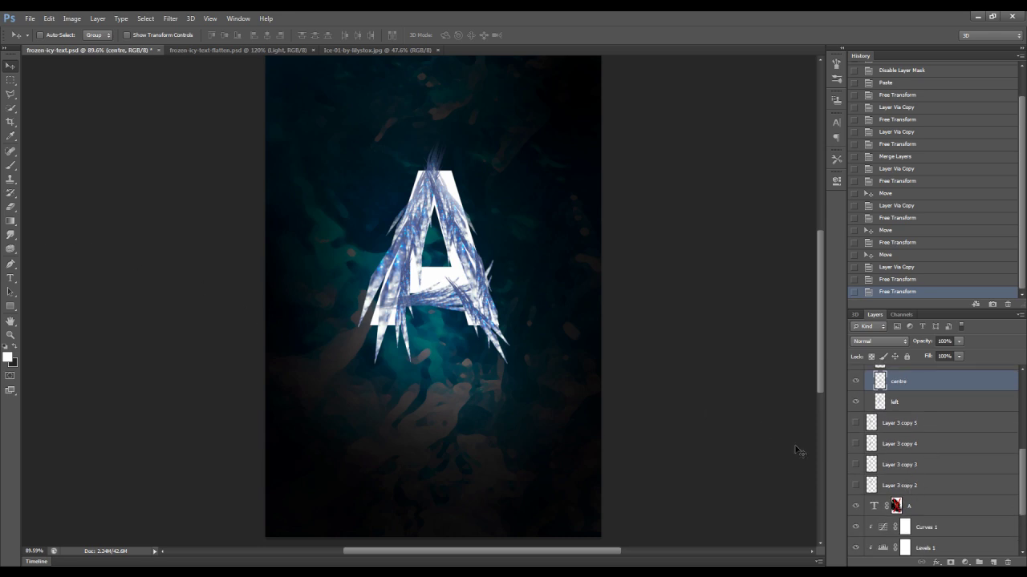
Step: Leave the A layer's mask-only view for the full icy composite and scroll up to the texture layers
left_click(896, 505, "shift")
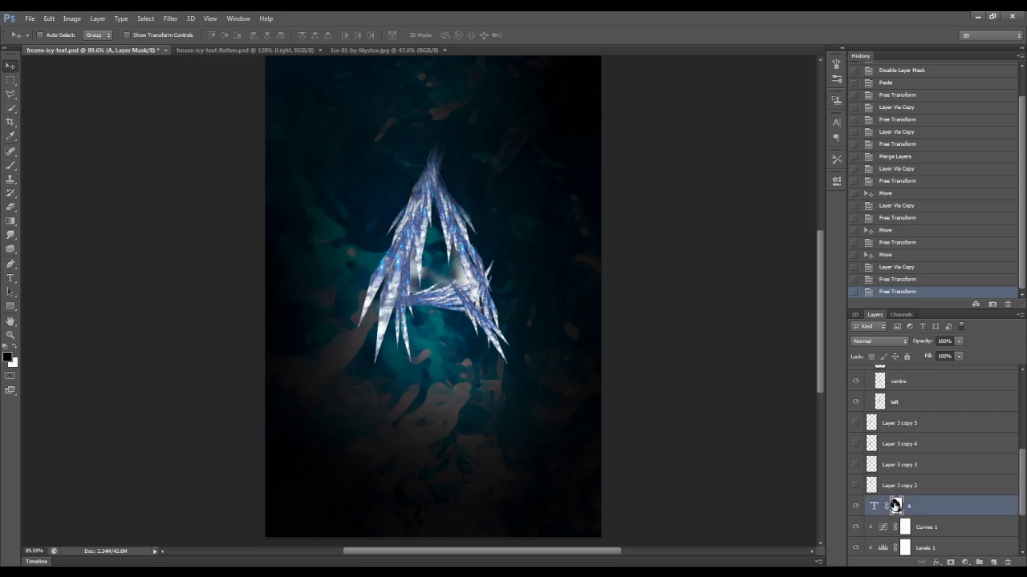
left_click(896, 505, "alt")
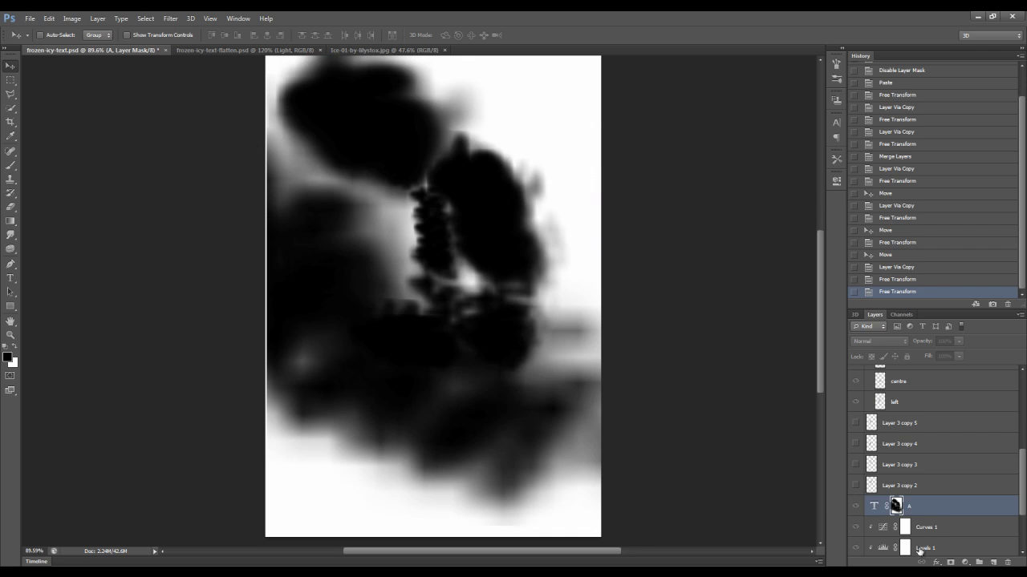
left_click(896, 506, "alt")
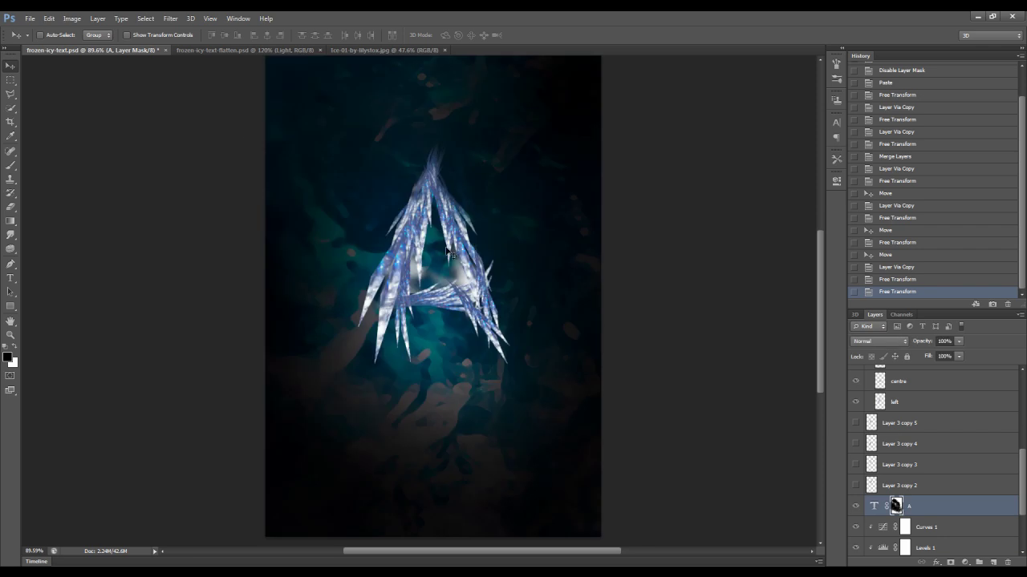
scroll(475, 258, "up", 2)
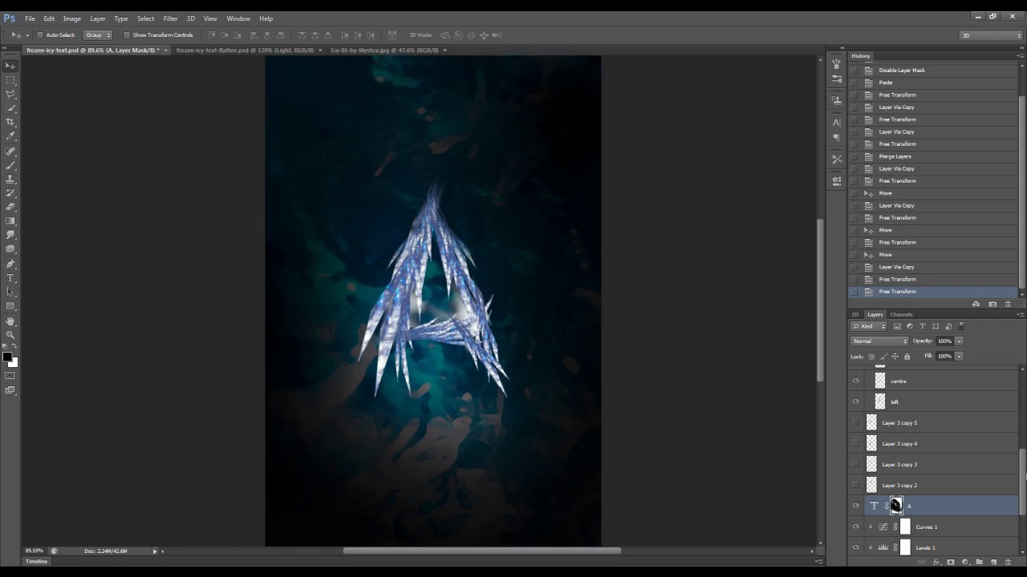
left_click_drag(1024, 476, 1020, 437)
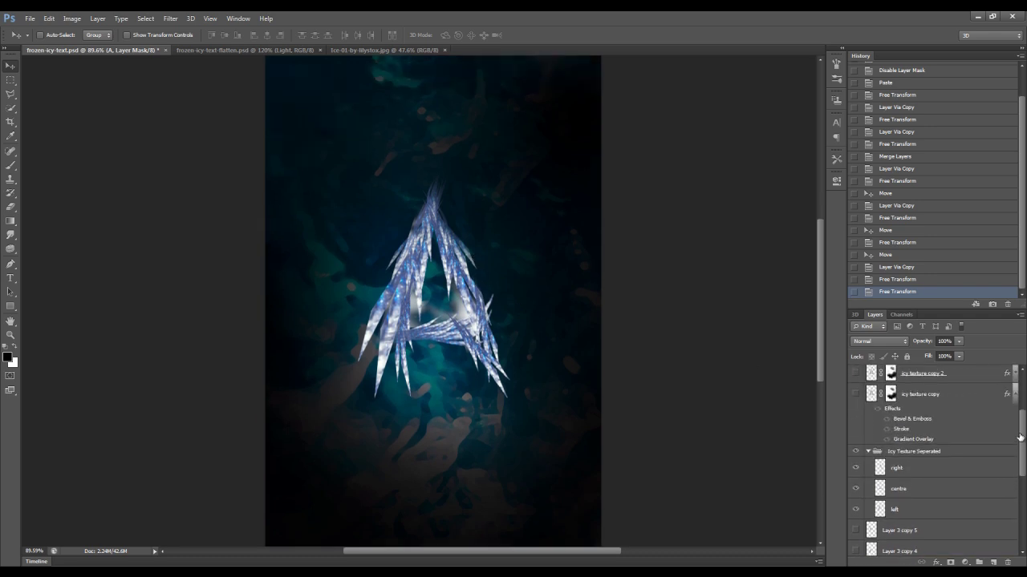
Step: Expand the Icy Texture Seperated group and select its right, centre and left layers
left_click(867, 451)
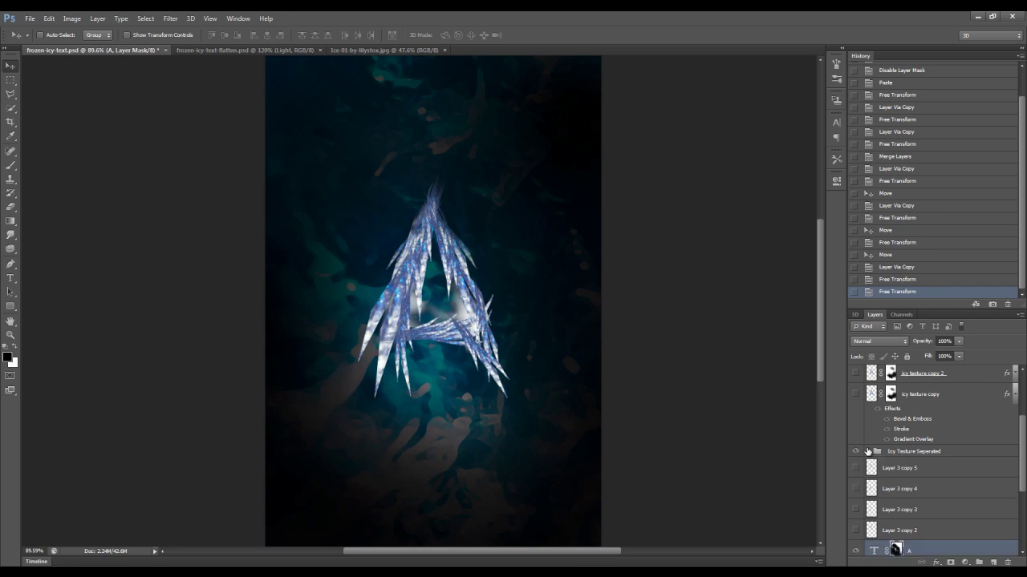
left_click(867, 452)
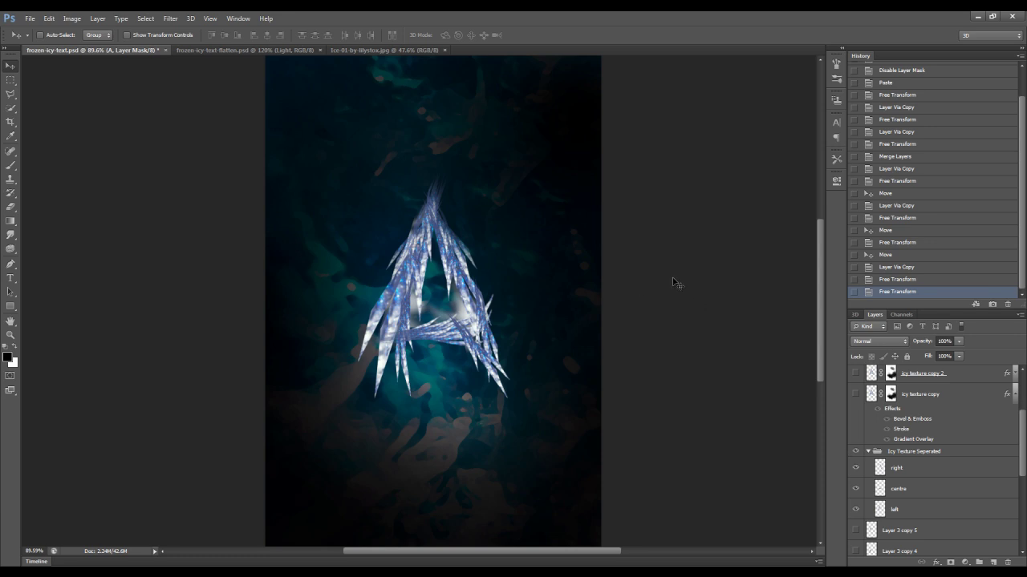
scroll(931, 430, "up", 1)
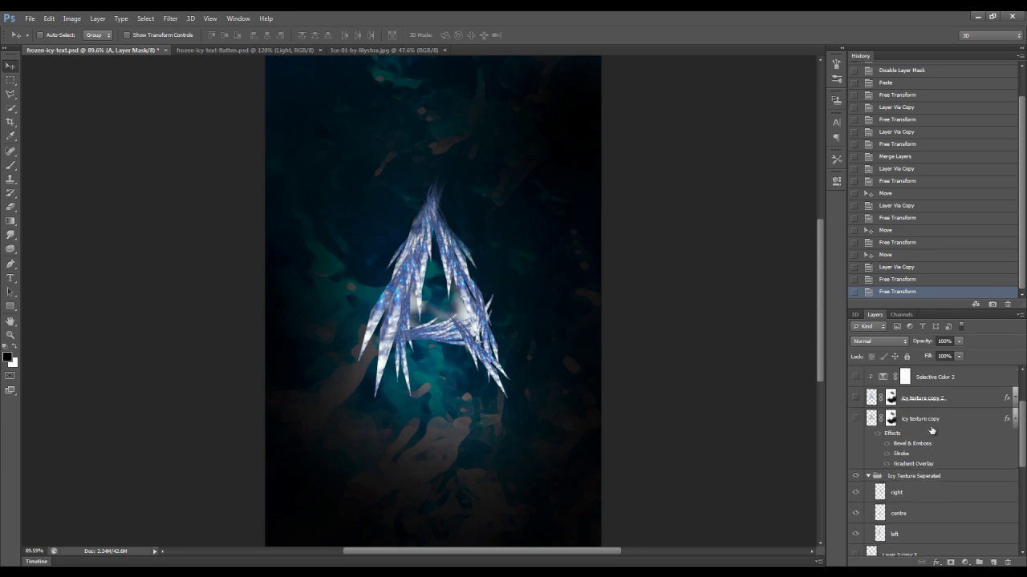
left_click(867, 477)
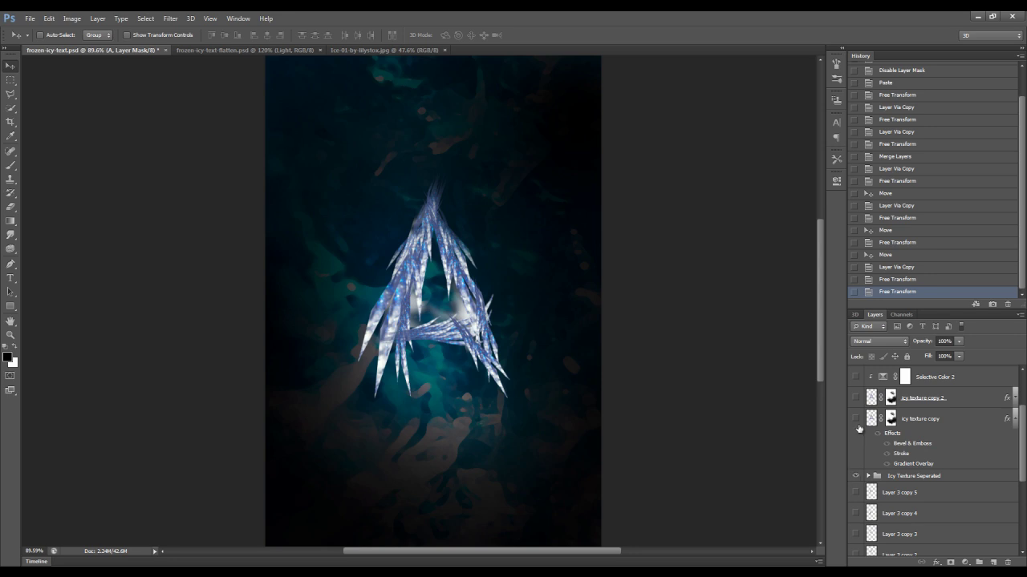
left_click(867, 477)
left_click(895, 498)
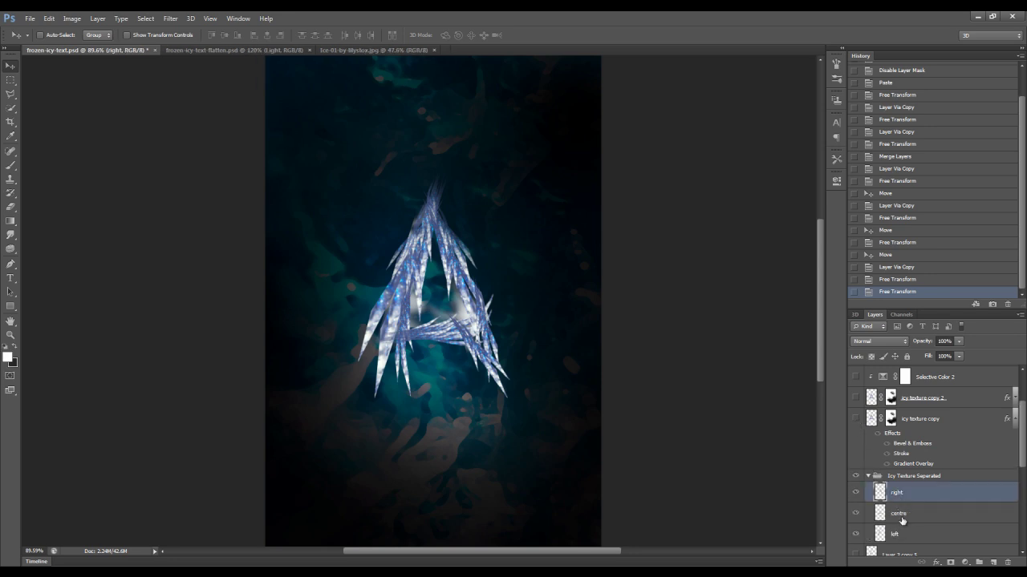
left_click(902, 517, "shift")
left_click(907, 533, "shift")
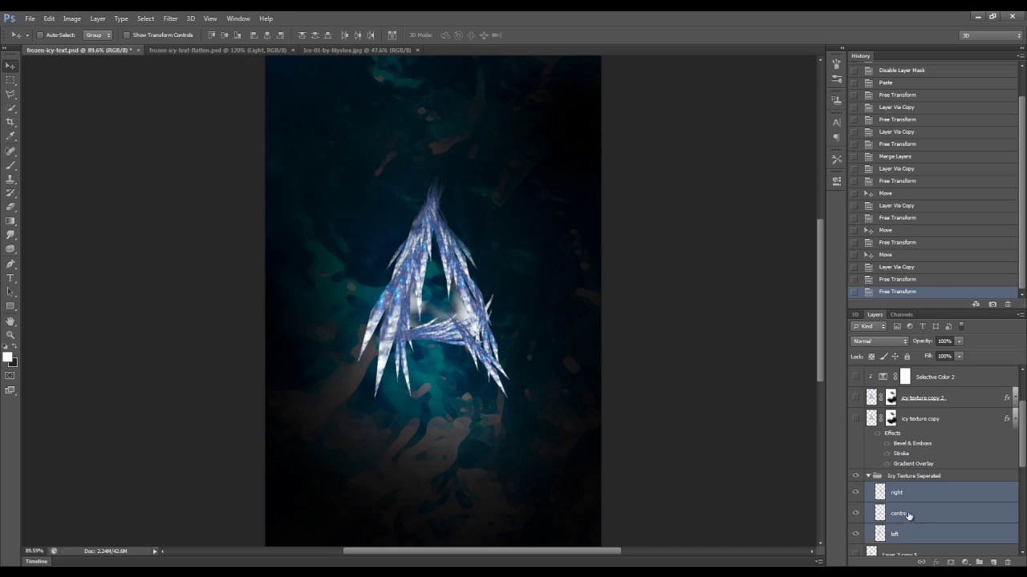
Step: Select the icy texture copy layer and make it visible over the letter A
scroll(922, 499, "down", 1)
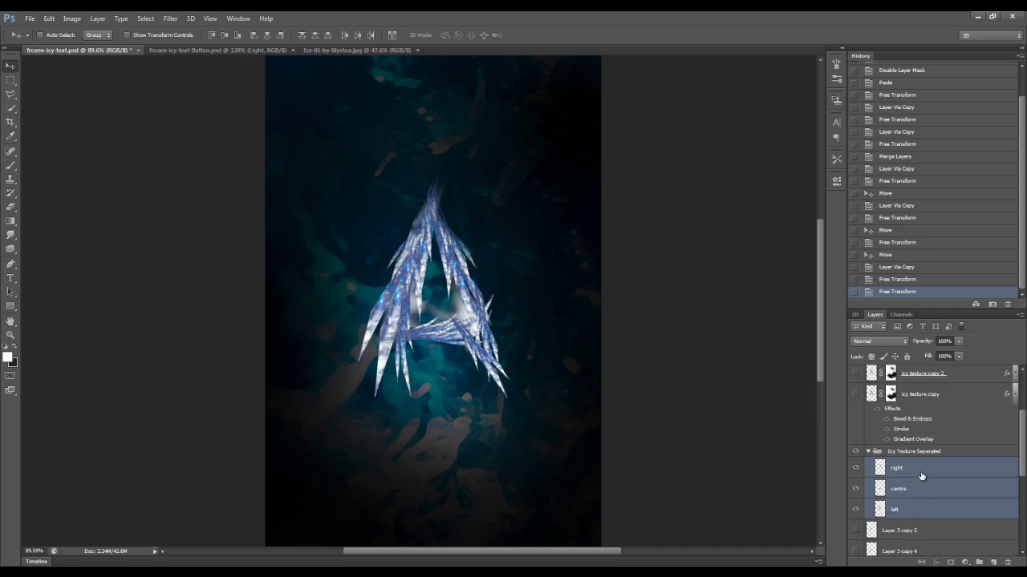
scroll(921, 475, "up", 1)
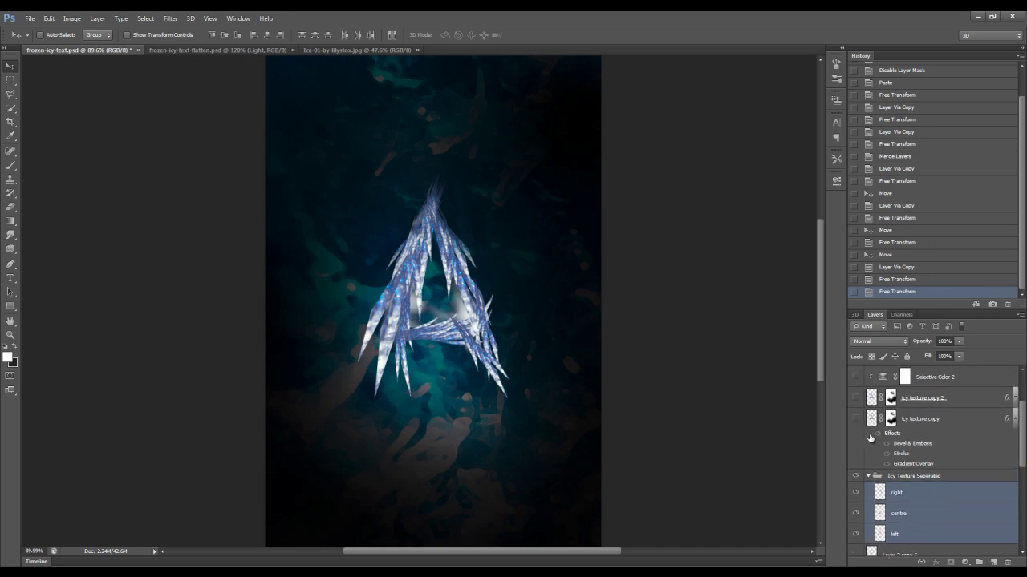
left_click(922, 419)
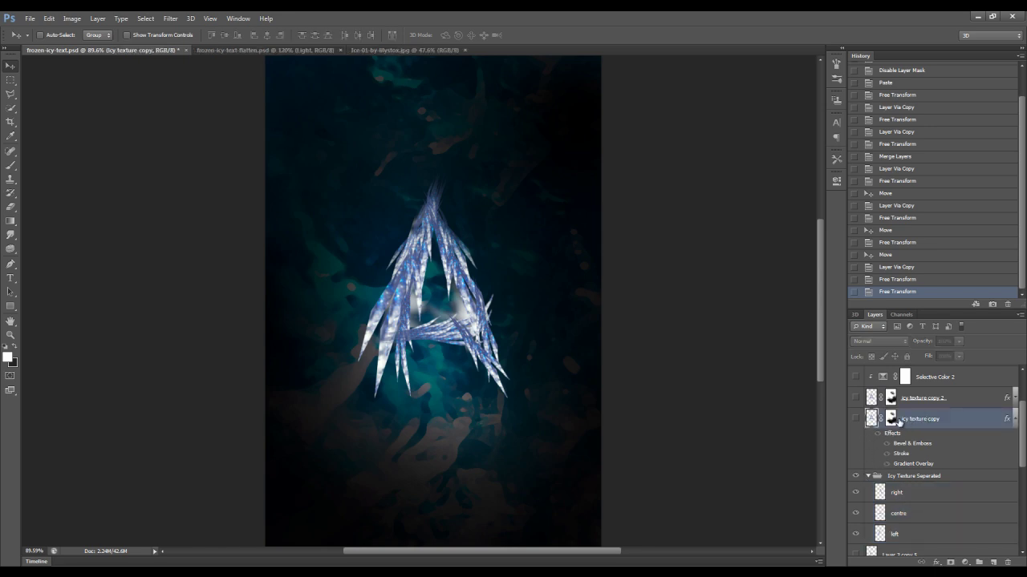
left_click(854, 419)
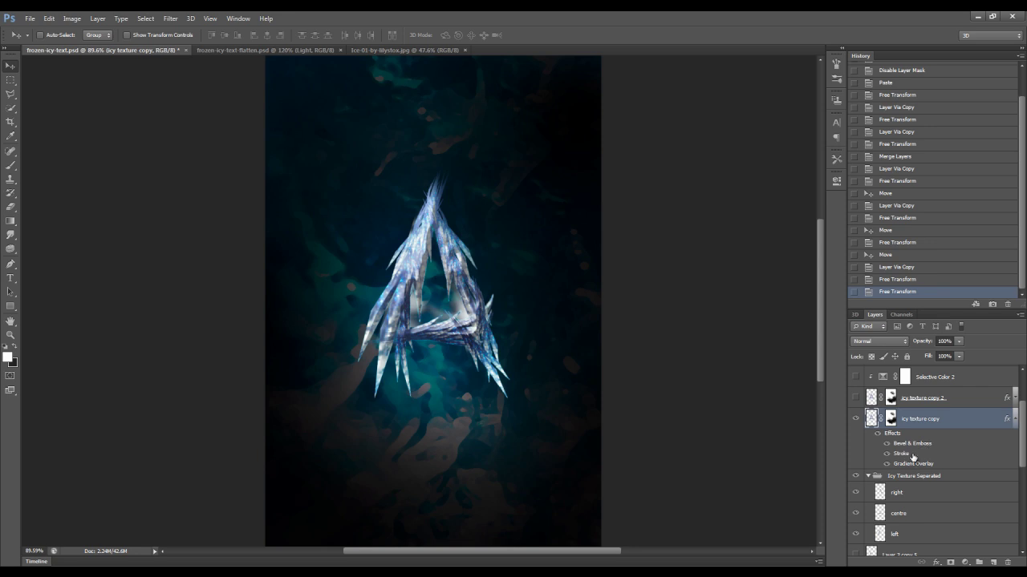
Step: Set icy texture copy's stroke to cyan #6befff, keeping its bevel, contour and gradient overlay
double_click(946, 426)
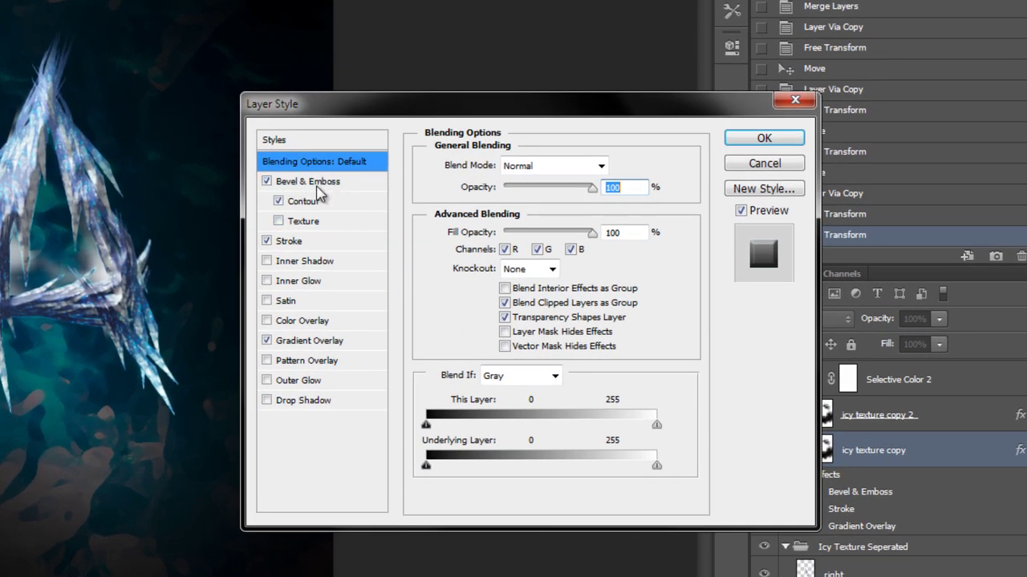
left_click(317, 183)
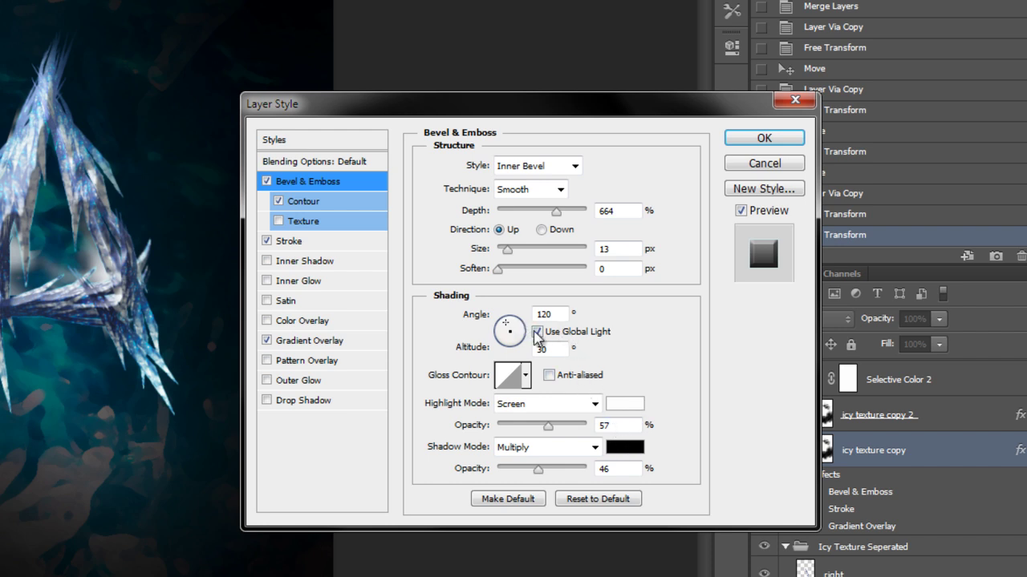
left_click(317, 203)
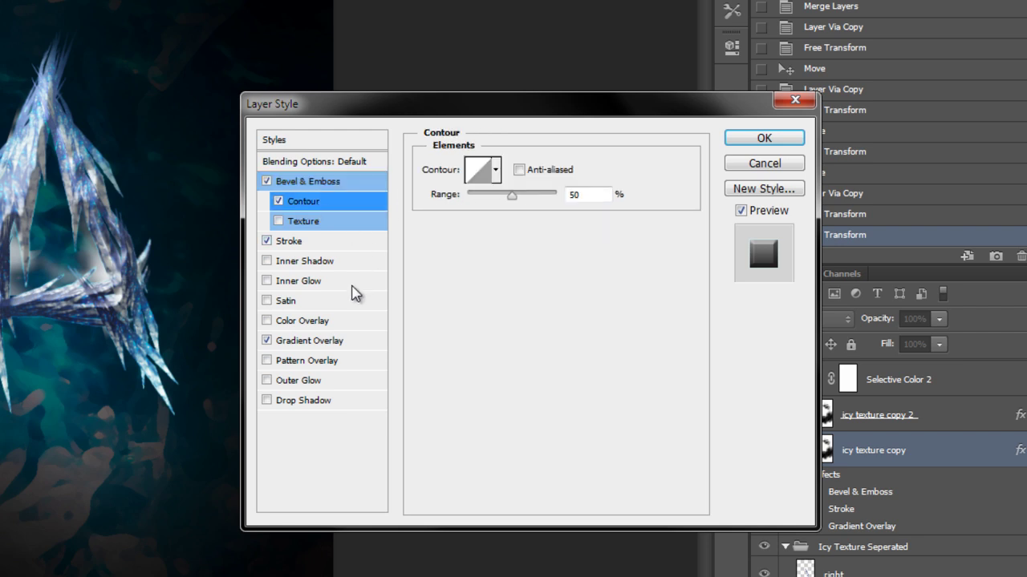
left_click(316, 244)
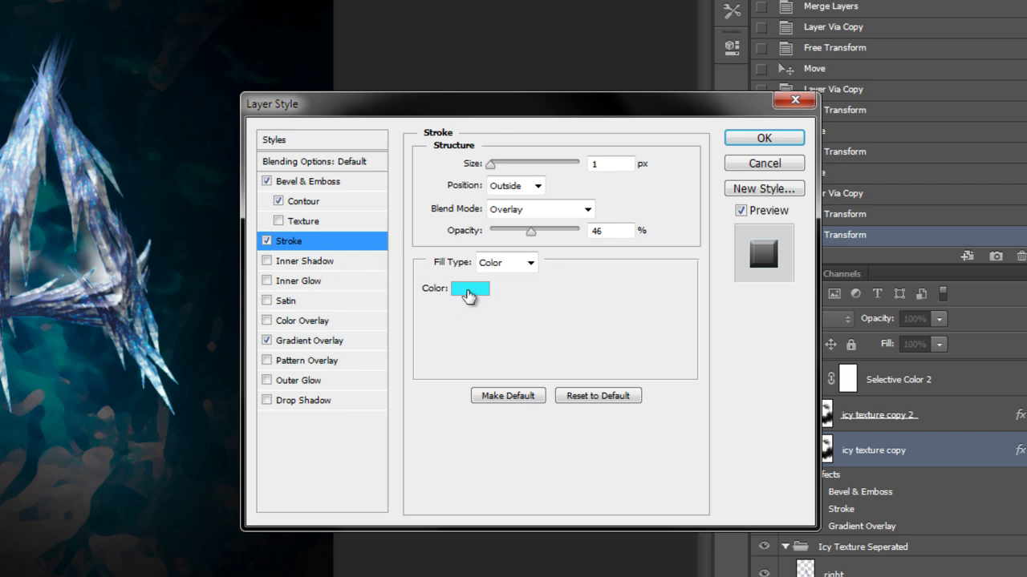
left_click(470, 295)
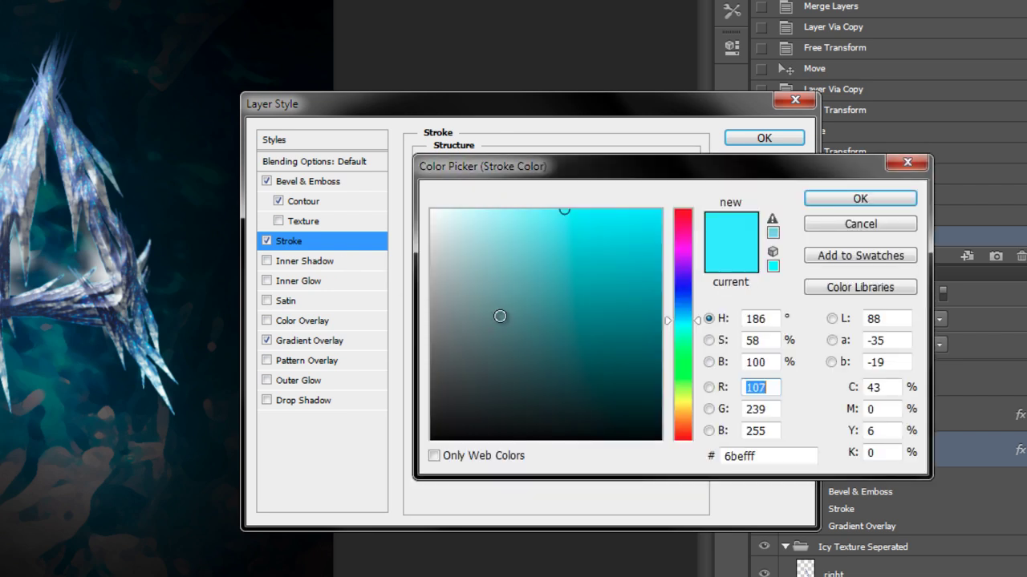
left_click(860, 198)
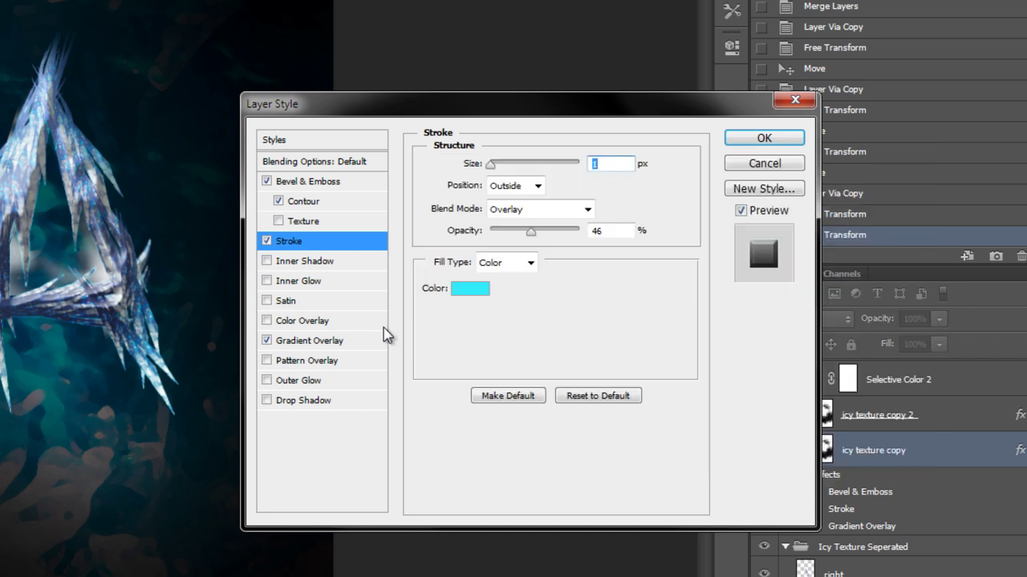
left_click(347, 345)
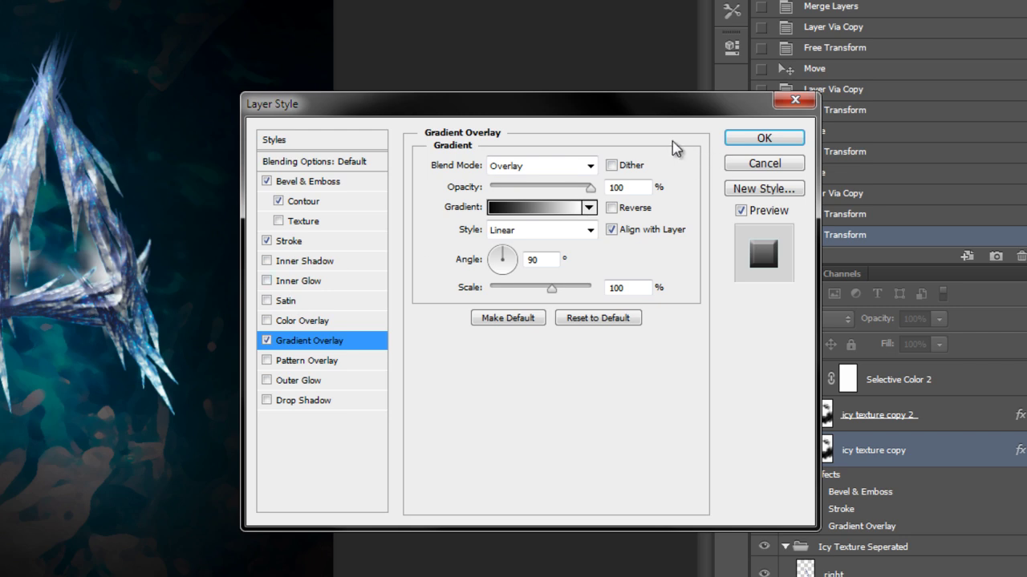
left_click(739, 141)
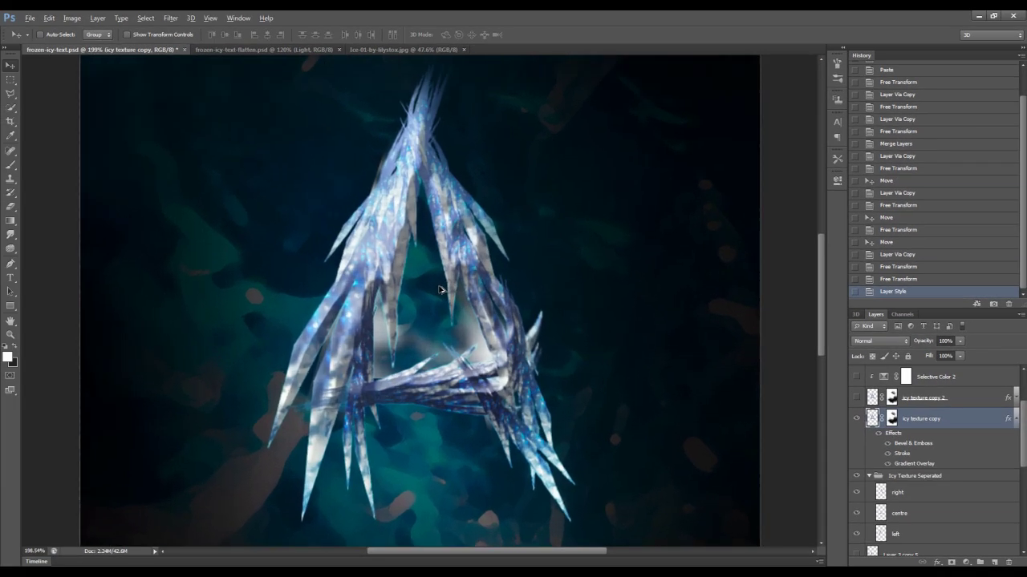
Step: Zoom in on the letter and target the icy texture copy layer mask
scroll(440, 291, "up", 1)
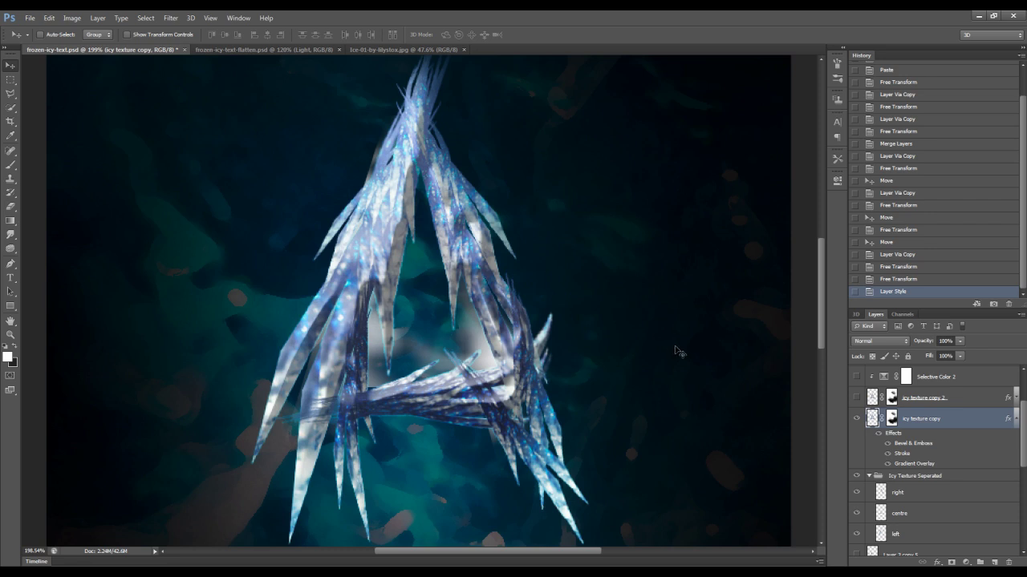
scroll(405, 261, "down", 1)
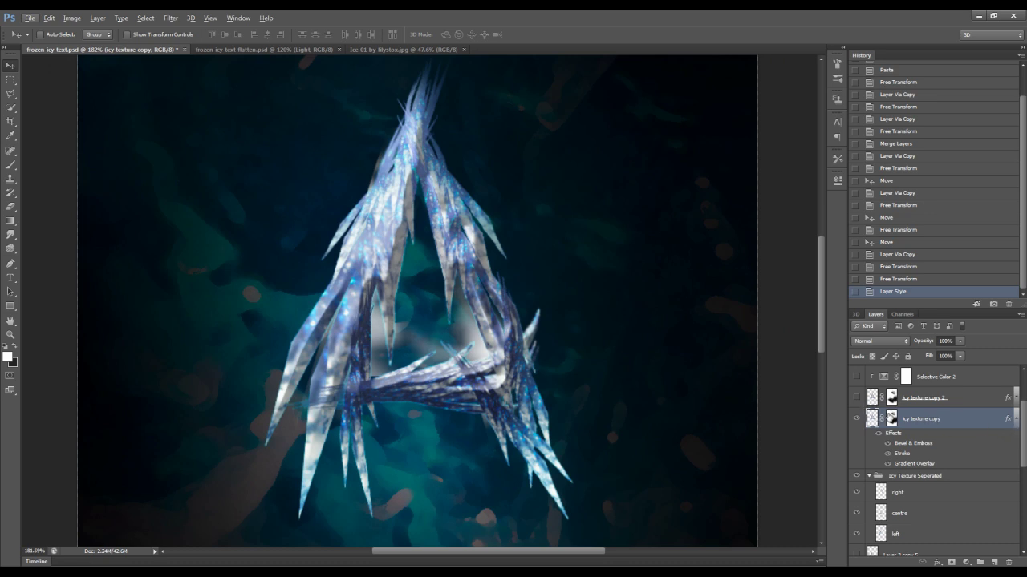
left_click(891, 418)
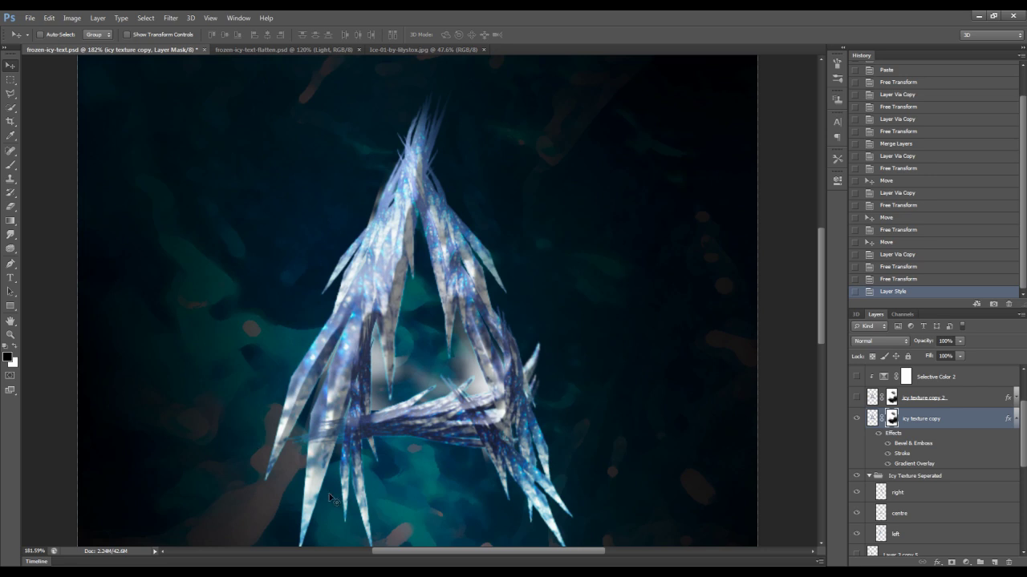
Step: Show icy texture copy 2 and move it slightly upward, nudging further with Shift+Up
left_click(856, 398)
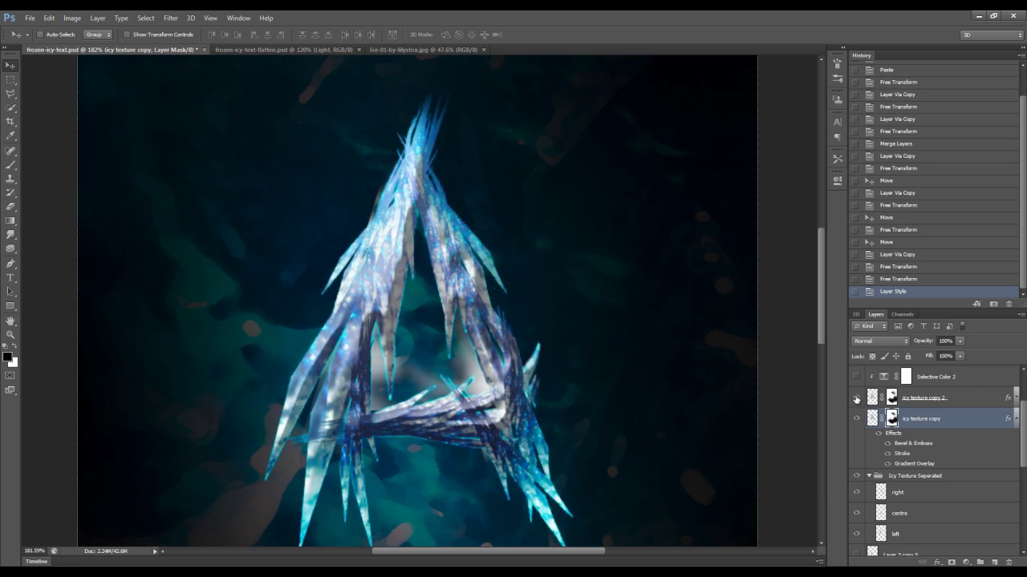
scroll(893, 403, "up", 1)
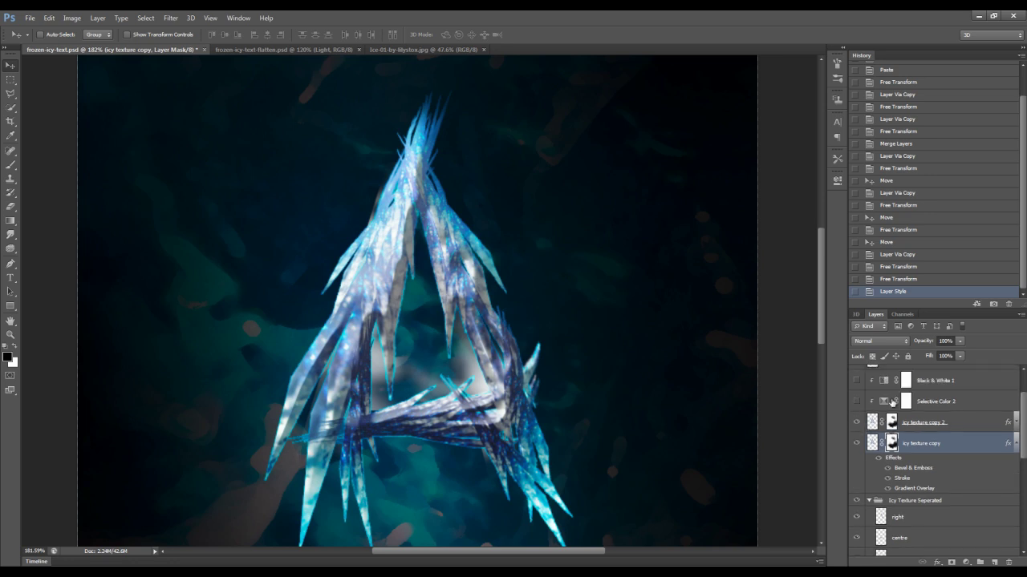
left_click(875, 422)
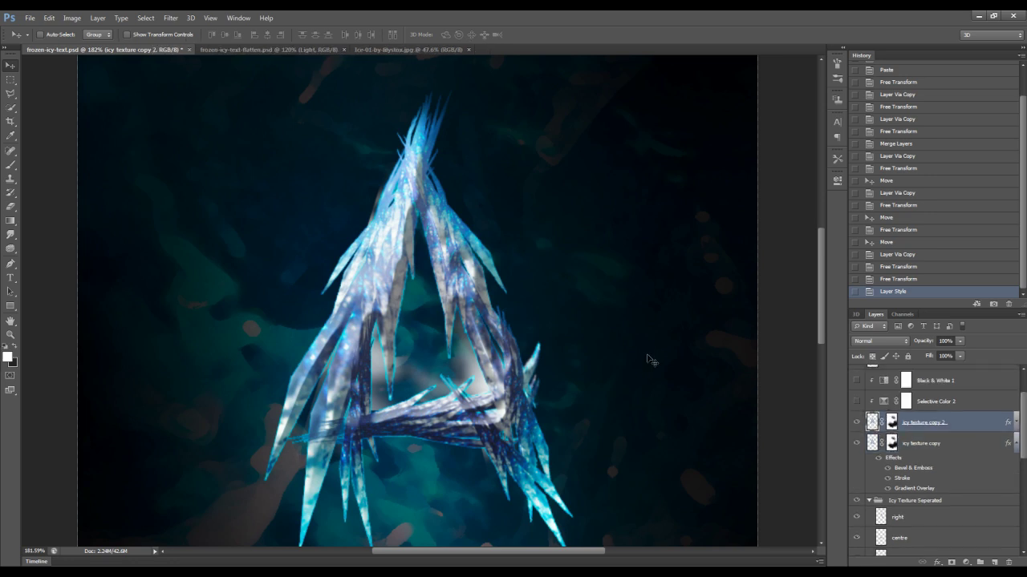
left_click_drag(359, 257, 377, 239)
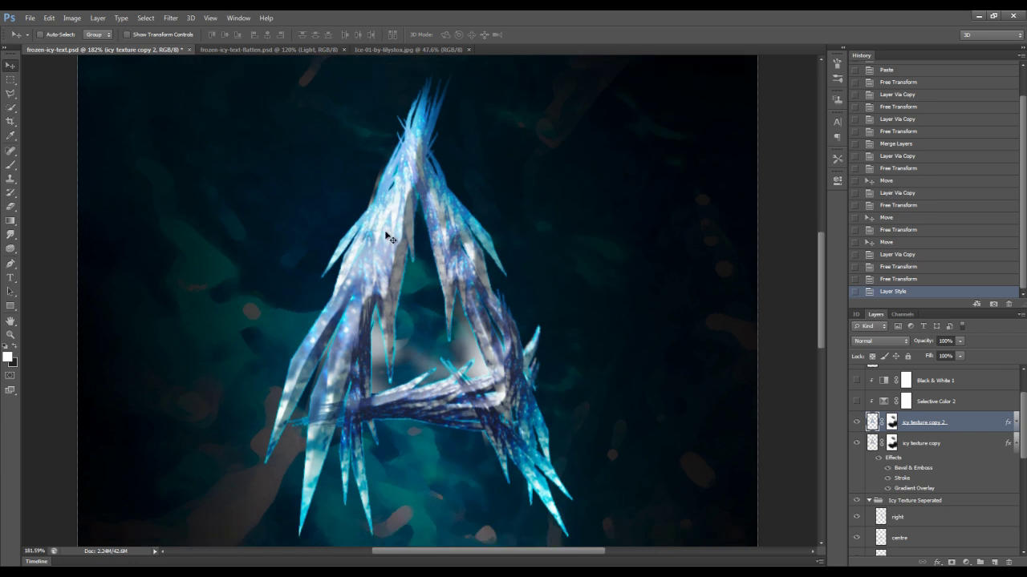
key("shift+Up")
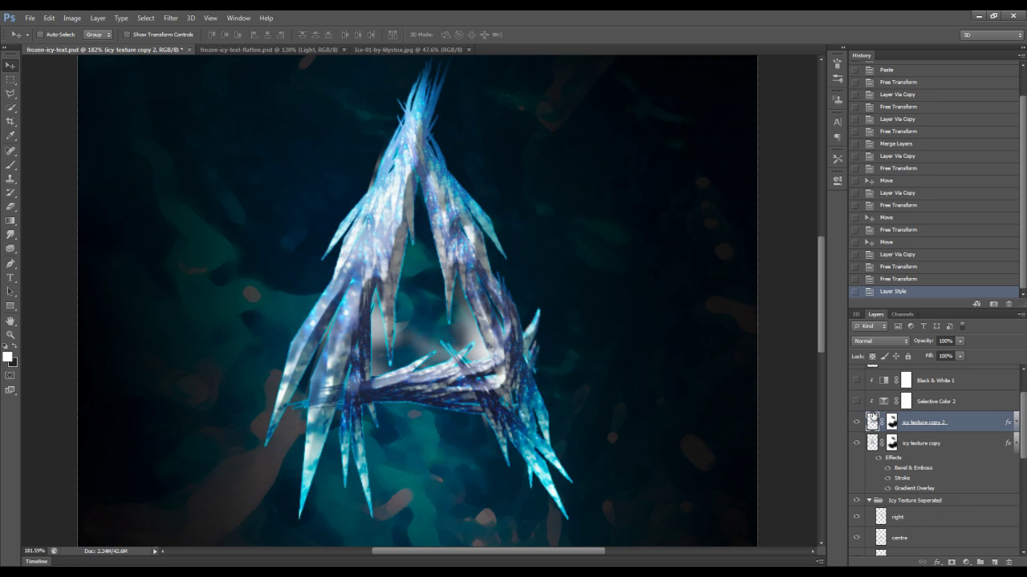
scroll(945, 428, "up", 1)
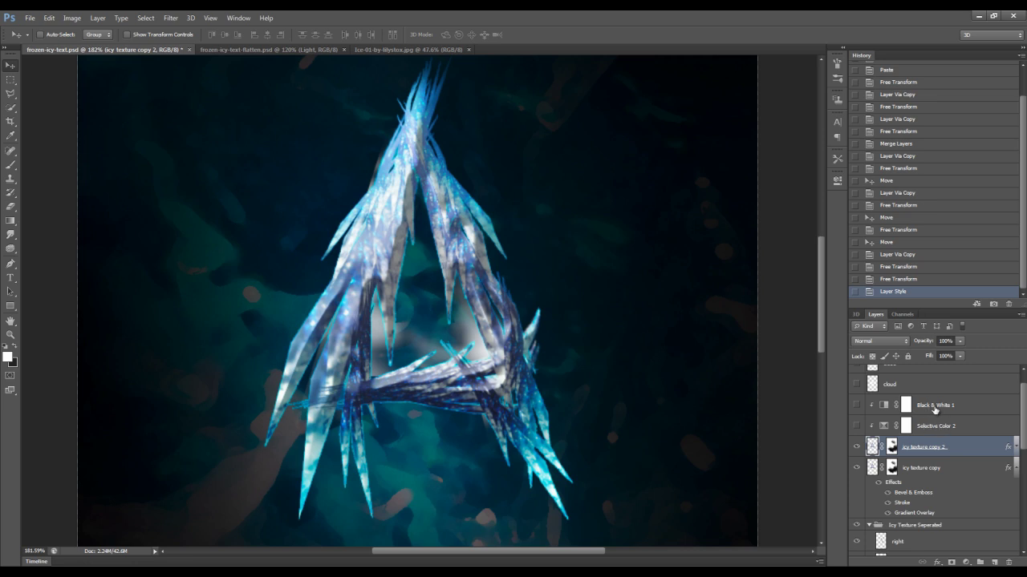
Step: Enable Selective Color 2, set its Cyans range to +100 cyan, then check Whites
left_click(856, 427)
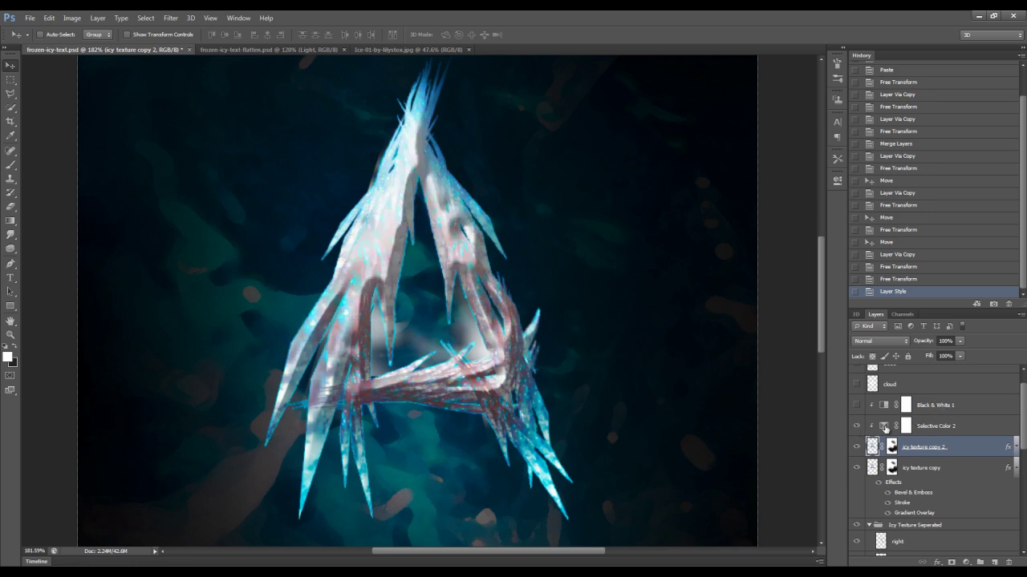
double_click(885, 427)
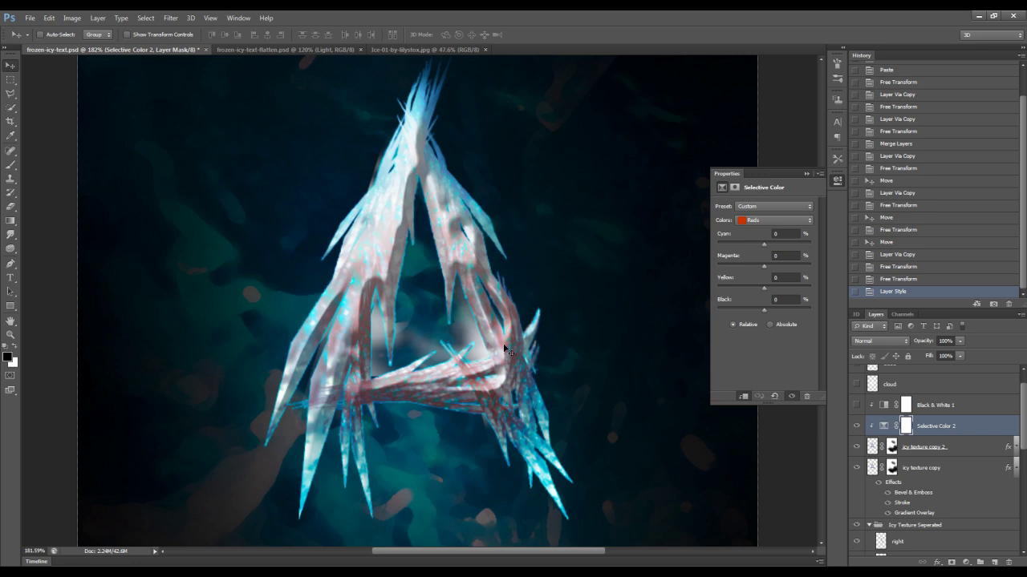
left_click(767, 221)
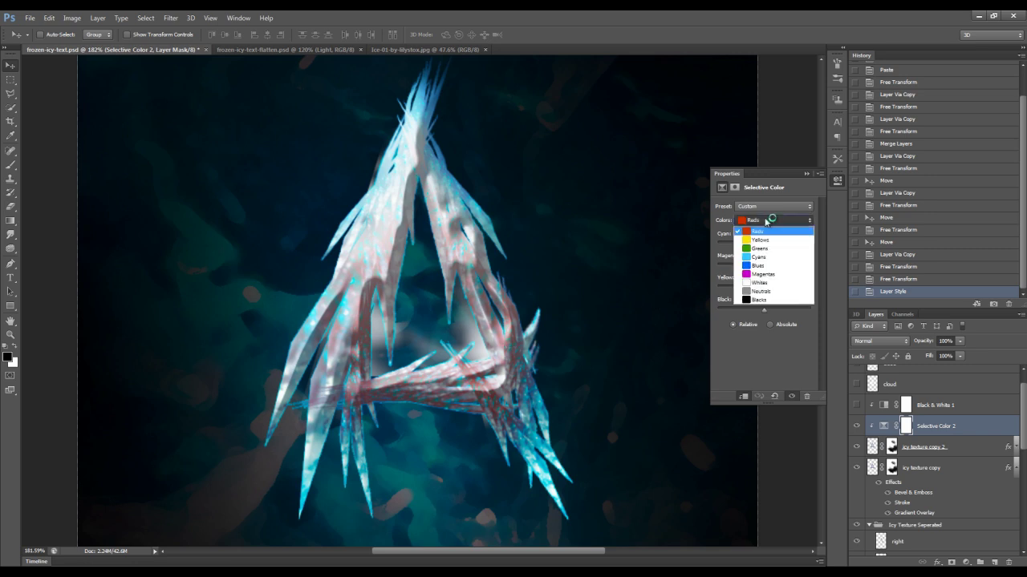
left_click(768, 257)
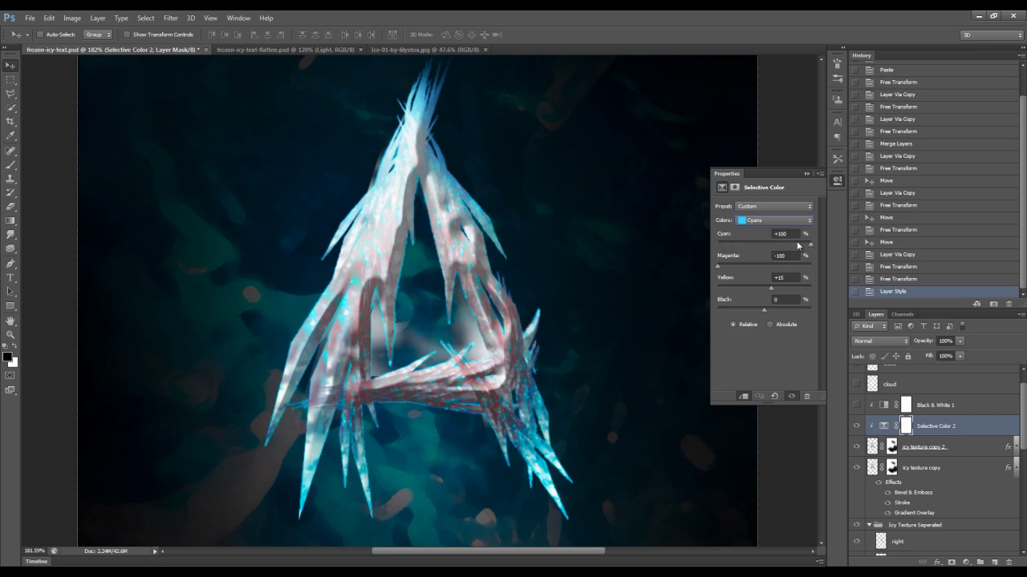
mouse_move(811, 248)
left_mouse_down()
mouse_move(766, 246)
mouse_move(811, 244)
left_mouse_up()
left_click(775, 223)
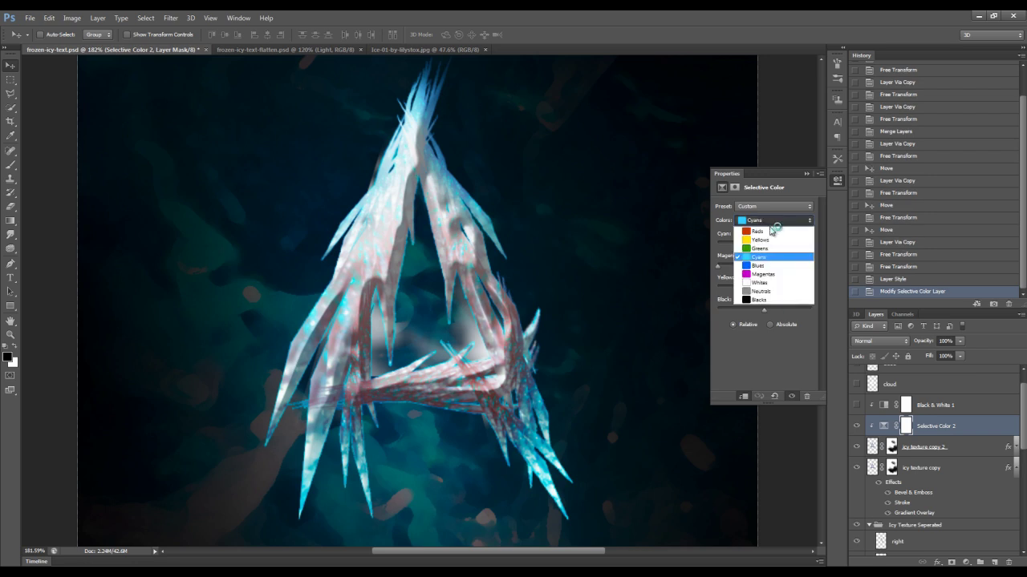
left_click(771, 223)
left_click(772, 222)
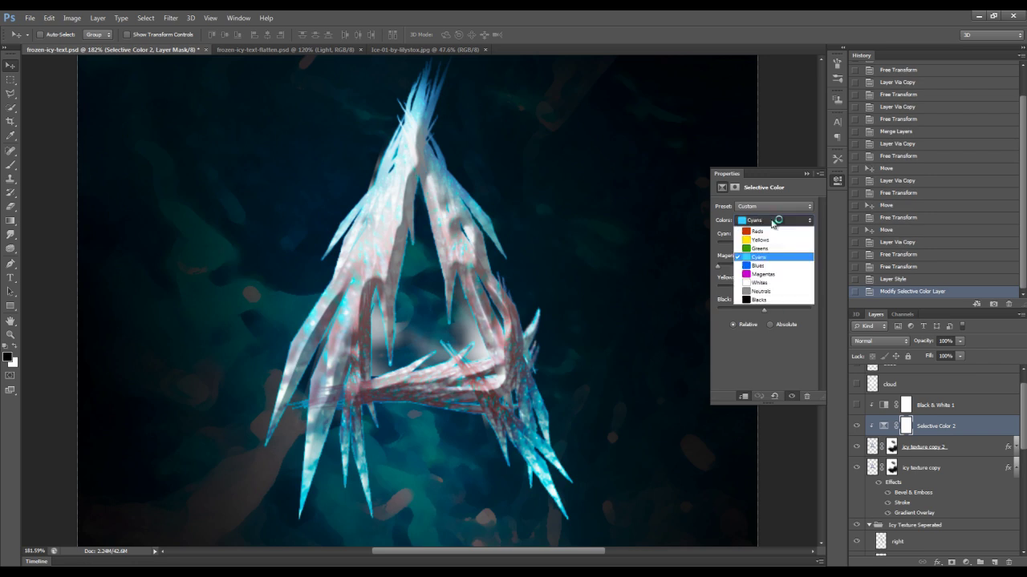
left_click(770, 286)
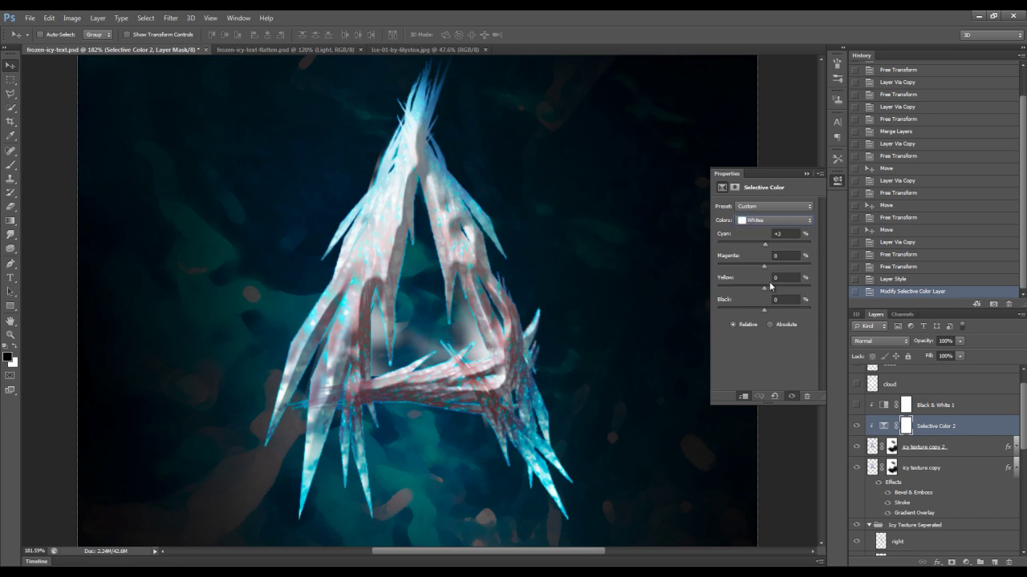
left_click(769, 221)
left_click(836, 182)
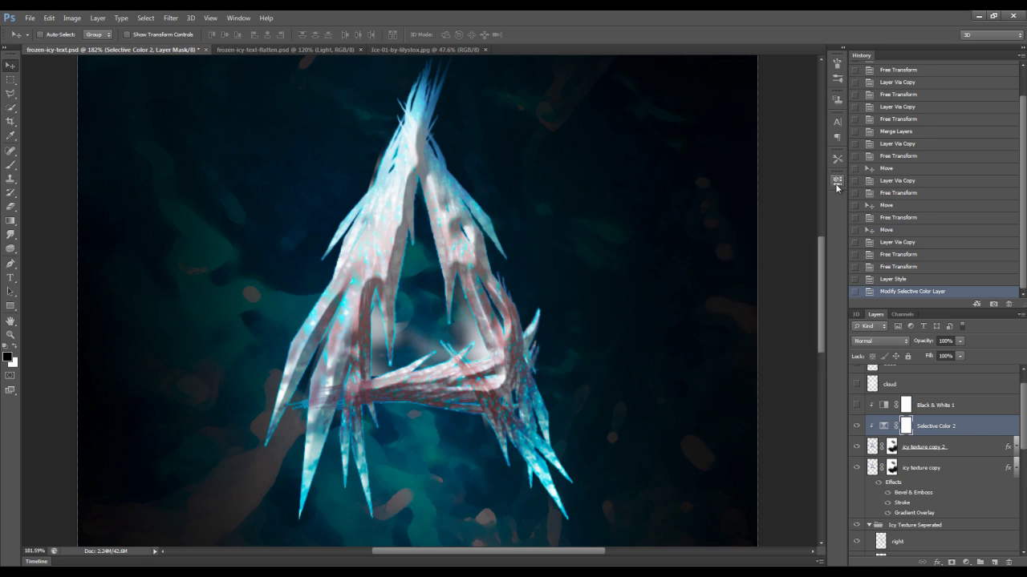
Step: Preview the Selective Color 2 mask, then turn on the Black & White 1 adjustment
left_click(906, 426, "alt")
left_click(906, 426, "alt")
left_click(898, 406)
left_click(856, 406)
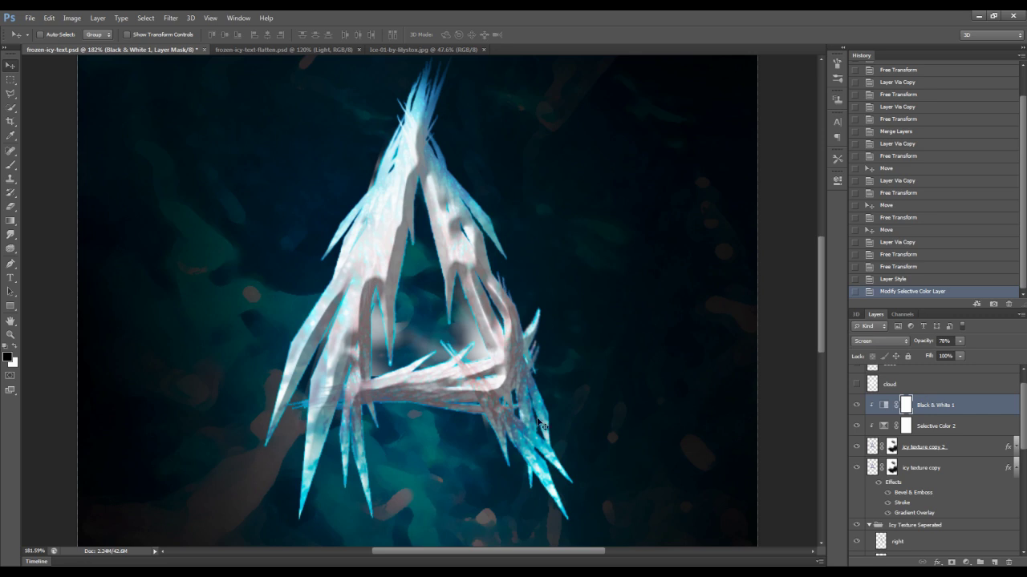
Step: Review the layer stack and switch to the frozen-icy-text-flatten.psd document
scroll(535, 374, "down", 2)
scroll(536, 374, "down", 1)
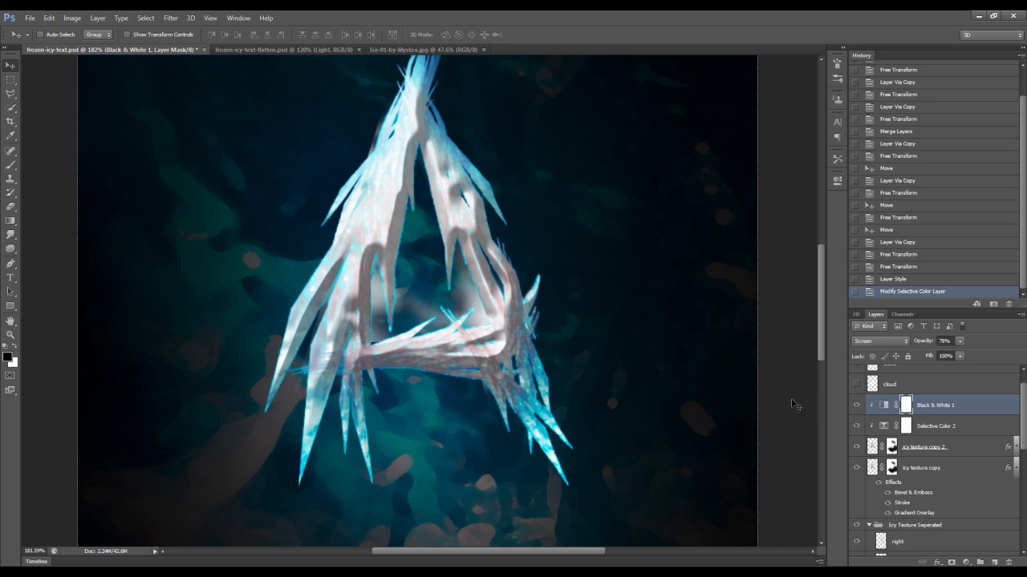
scroll(879, 411, "down", 1)
scroll(880, 410, "up", 1)
mouse_move(1023, 401)
left_mouse_down()
mouse_move(1025, 423)
mouse_move(1024, 408)
left_mouse_up()
scroll(584, 337, "up", 3)
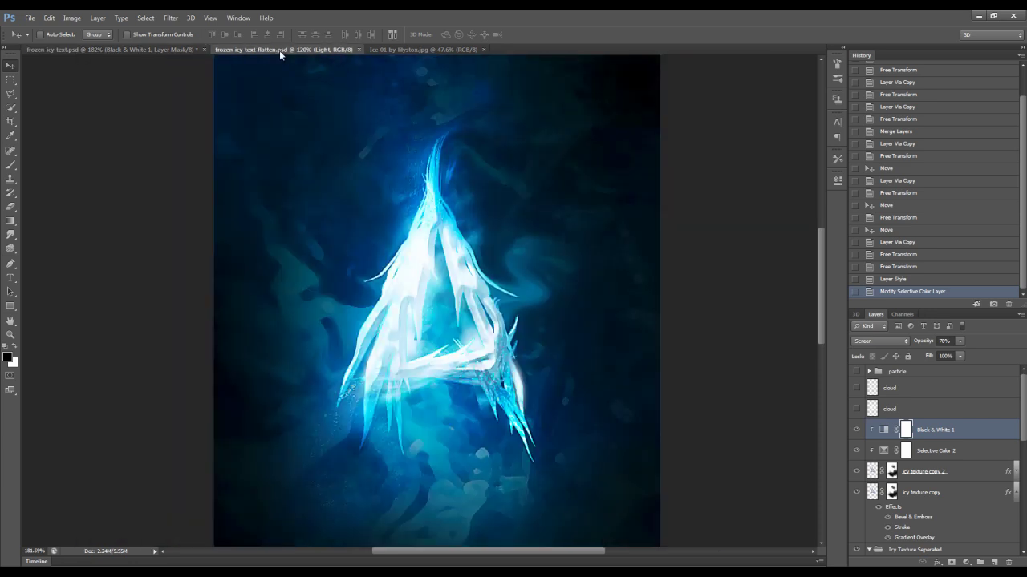
left_click(280, 50)
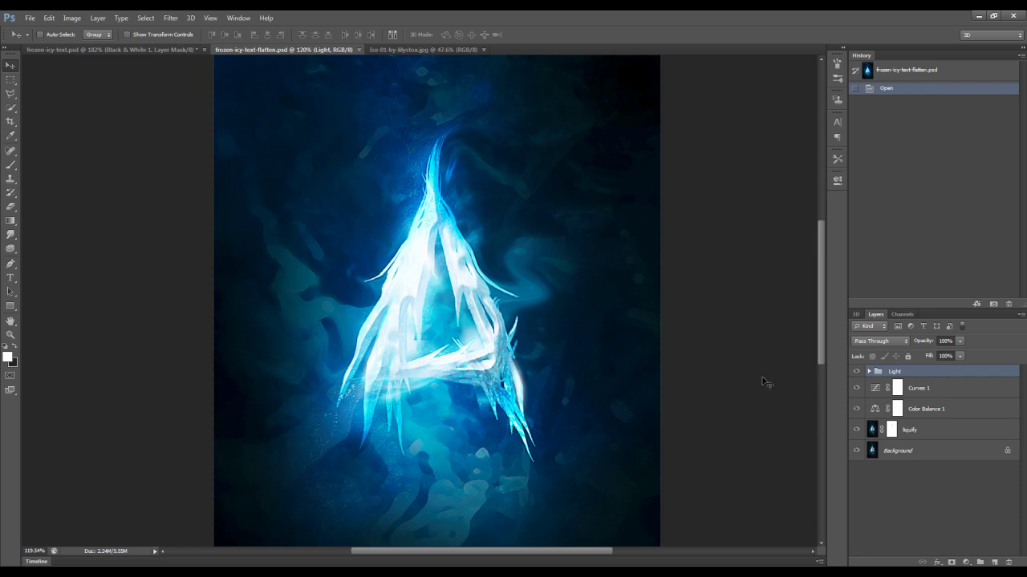
left_click(891, 432)
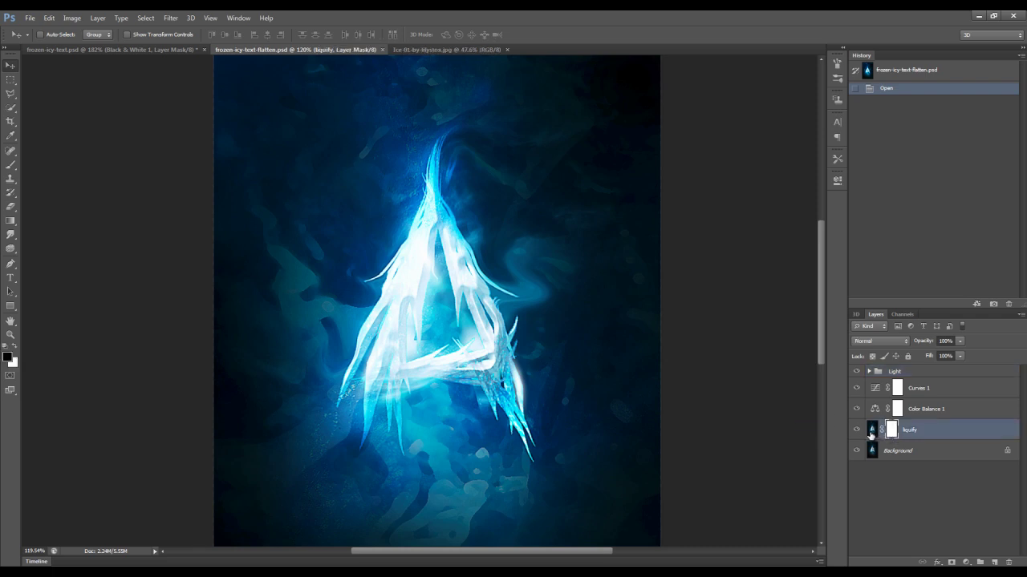
scroll(531, 339, "up", 2)
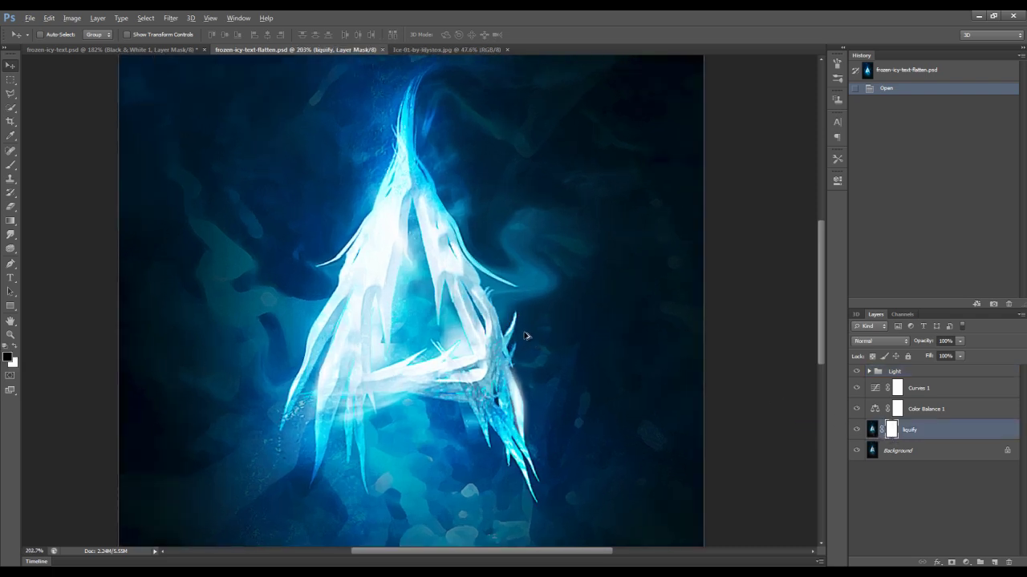
scroll(525, 338, "up", 3)
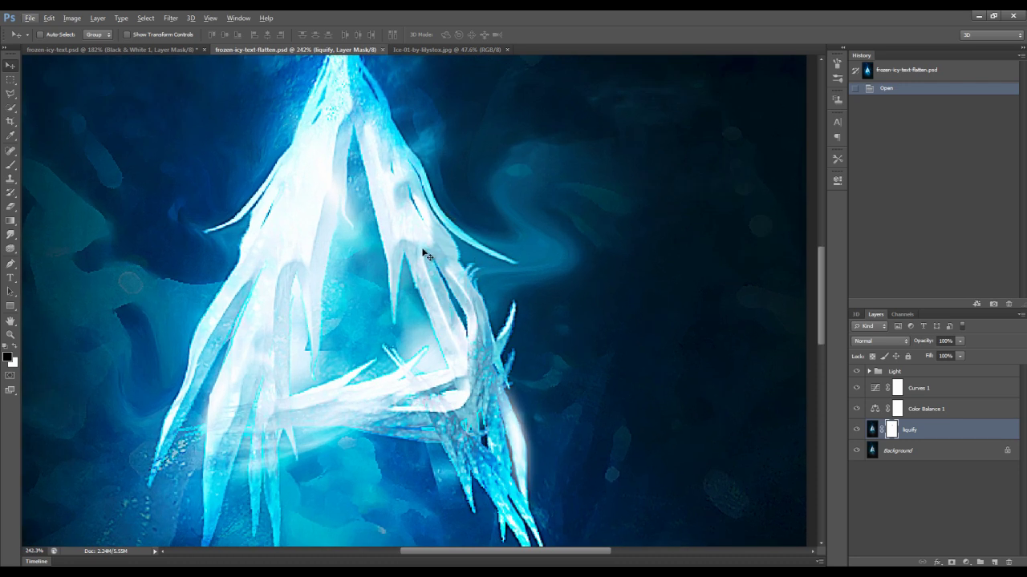
scroll(421, 249, "down", 4)
scroll(417, 246, "down", 1)
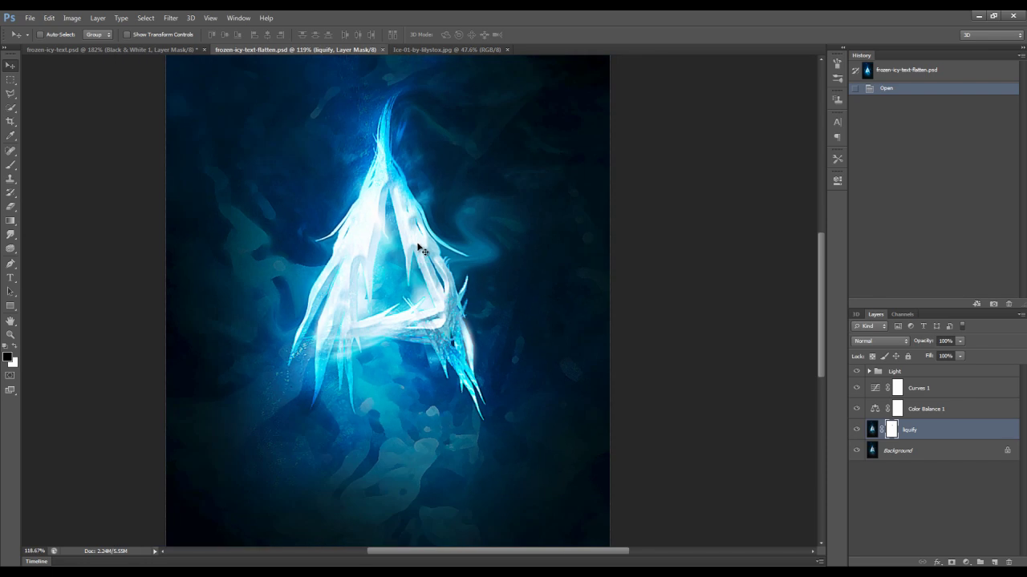